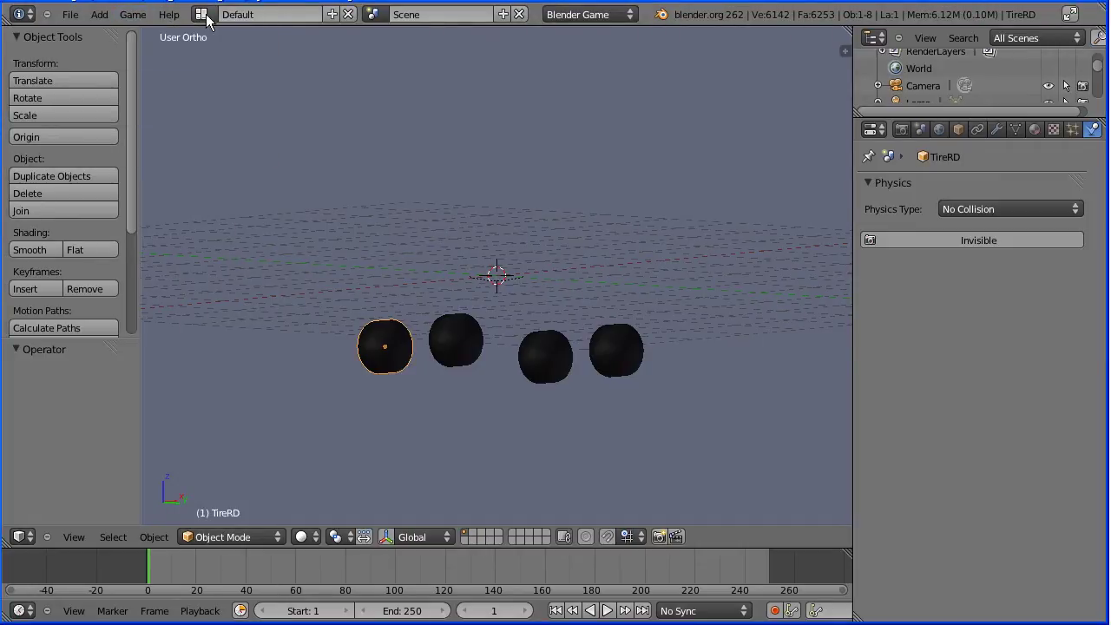
Bring up the screen layout list to switch to the Game Logic layout
{"action": "left_click", "coordinate": [201, 15]}
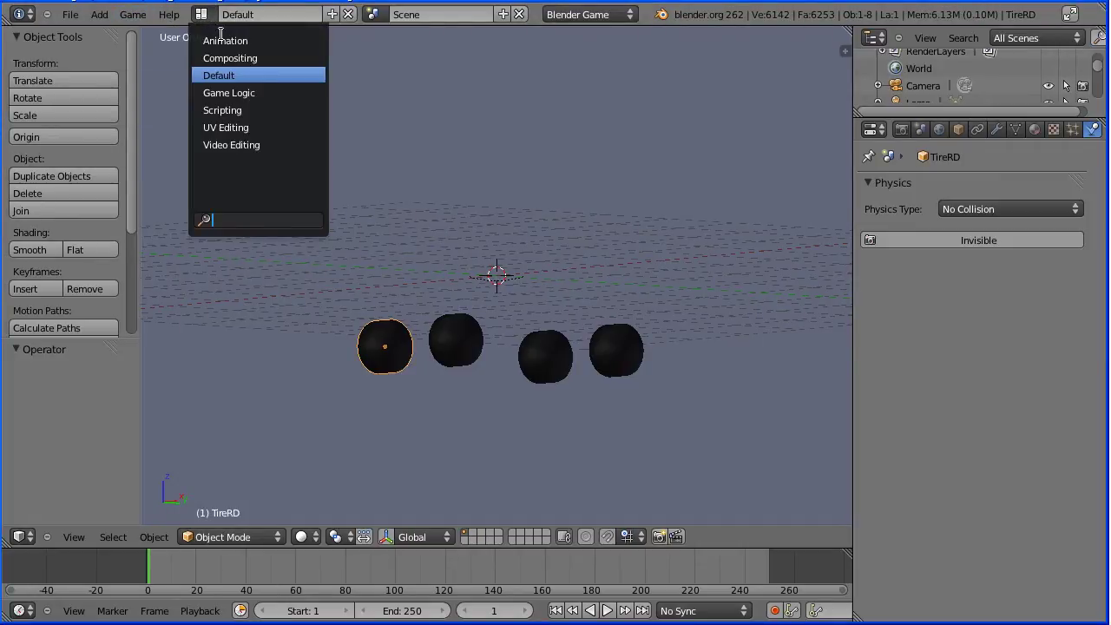
Switch to Game Logic, then zoom in and orbit to an angled view of the red car
{"action": "left_click", "coordinate": [292, 91]}
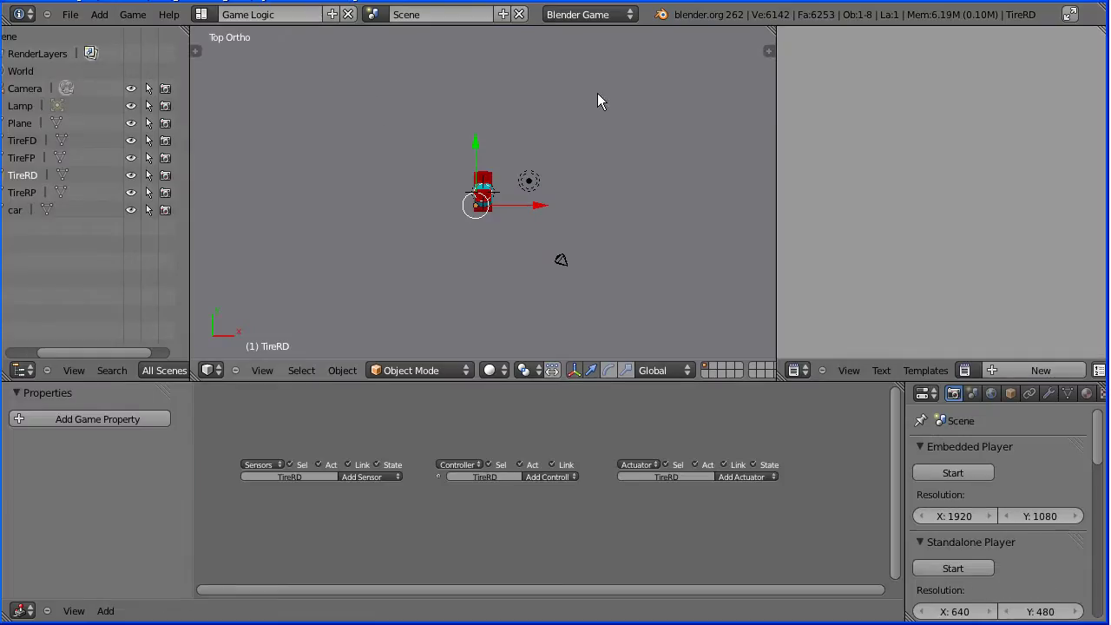
{"action": "scroll", "coordinate": [610, 257], "scroll_direction": "up", "scroll_amount": 8}
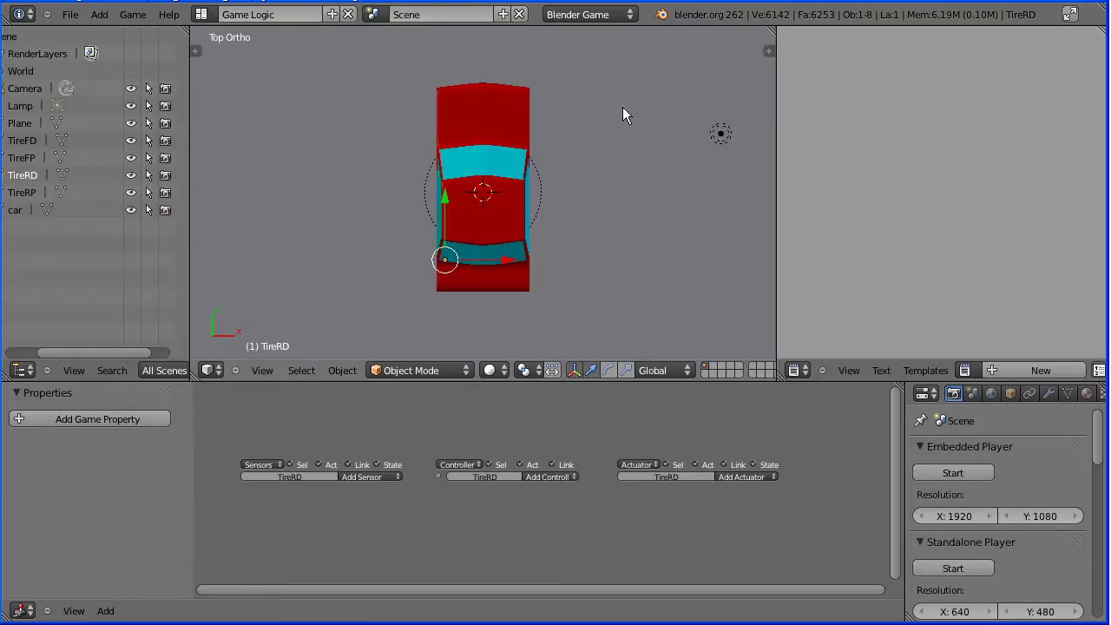
{"action": "middle_click_drag", "start_coordinate": [629, 113], "coordinate": [634, 302]}
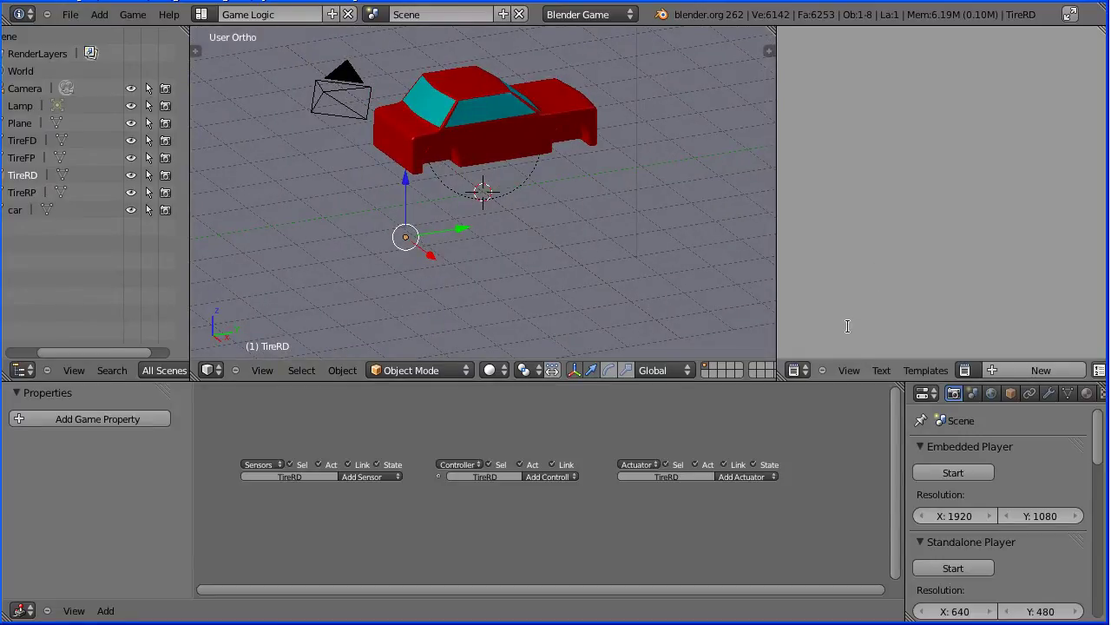
Start Open Text Block and pick CarSetup.py from the car's gameEngine folder
{"action": "left_click", "coordinate": [882, 370]}
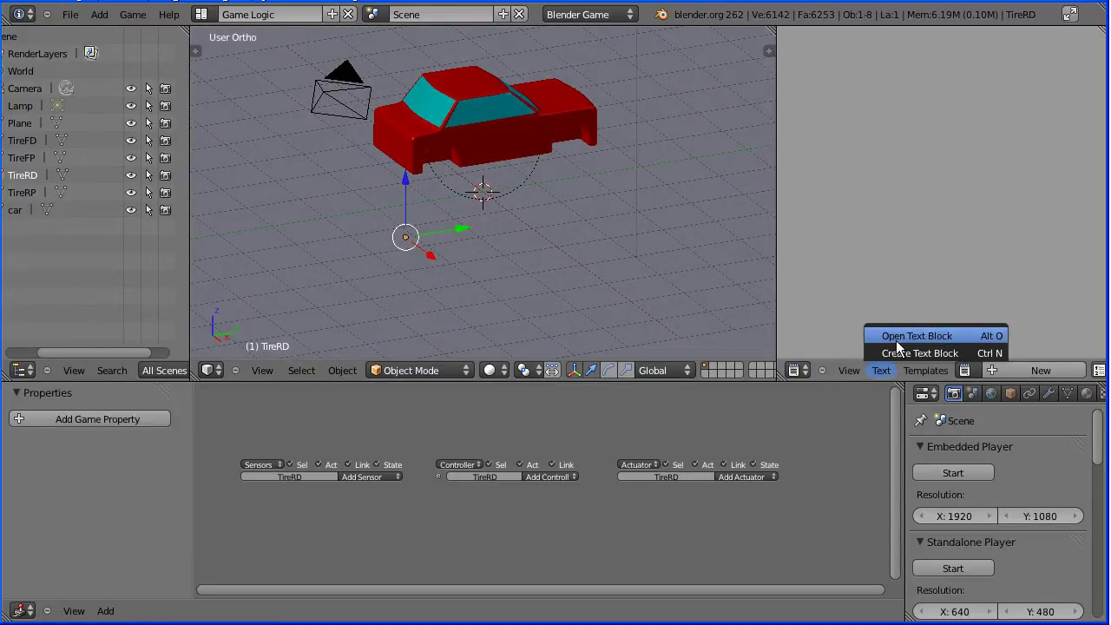
{"action": "left_click", "coordinate": [900, 336]}
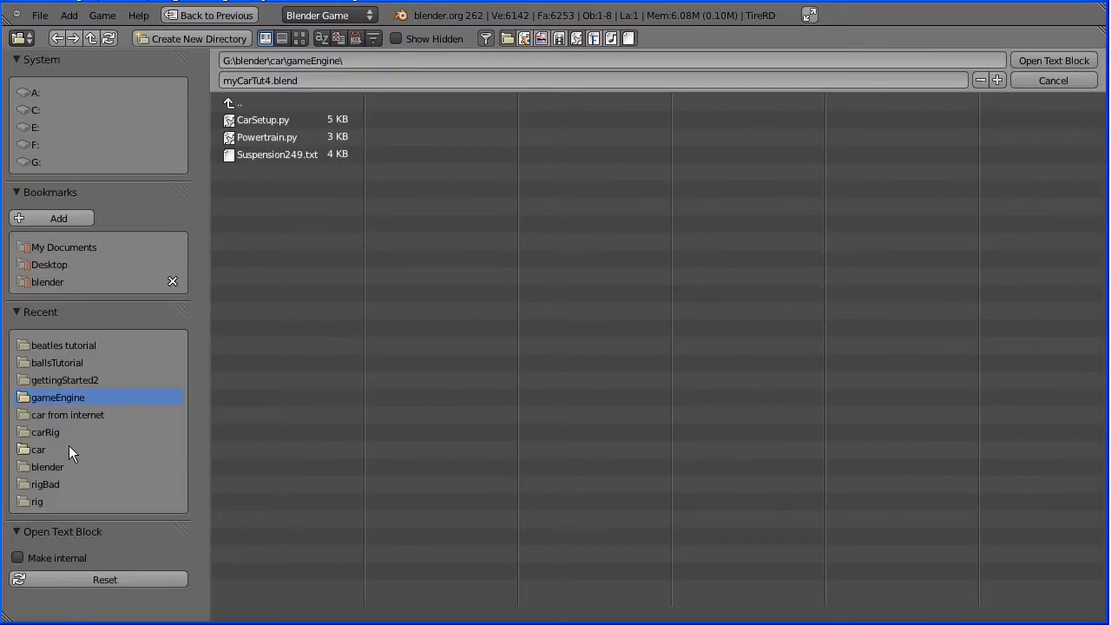
{"action": "left_click", "coordinate": [38, 449]}
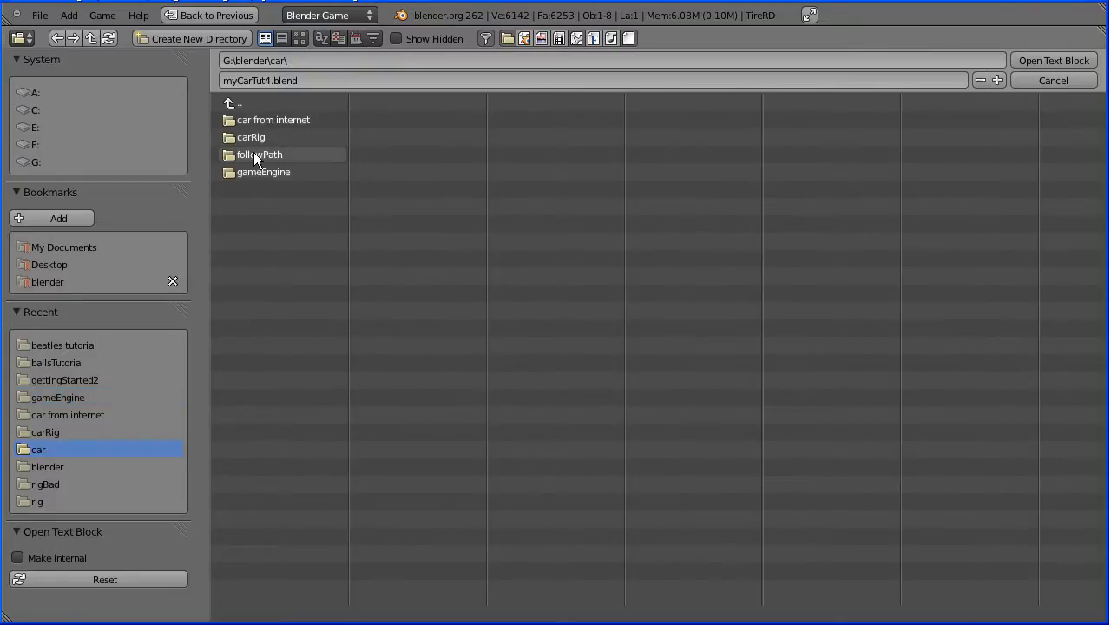
{"action": "left_click", "coordinate": [262, 171]}
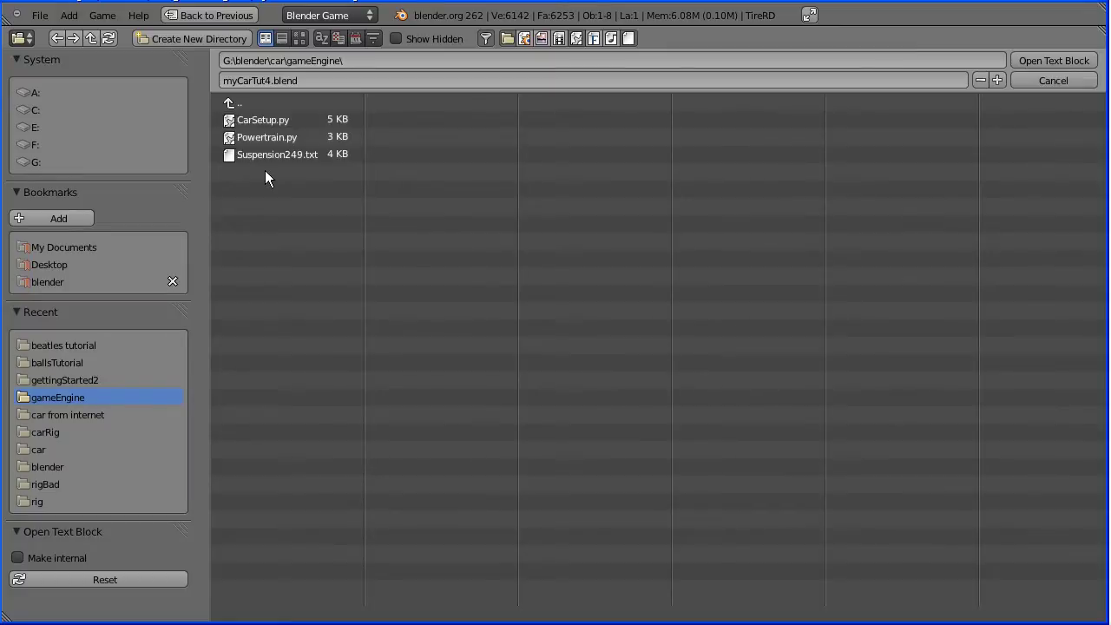
{"action": "left_click", "coordinate": [265, 120]}
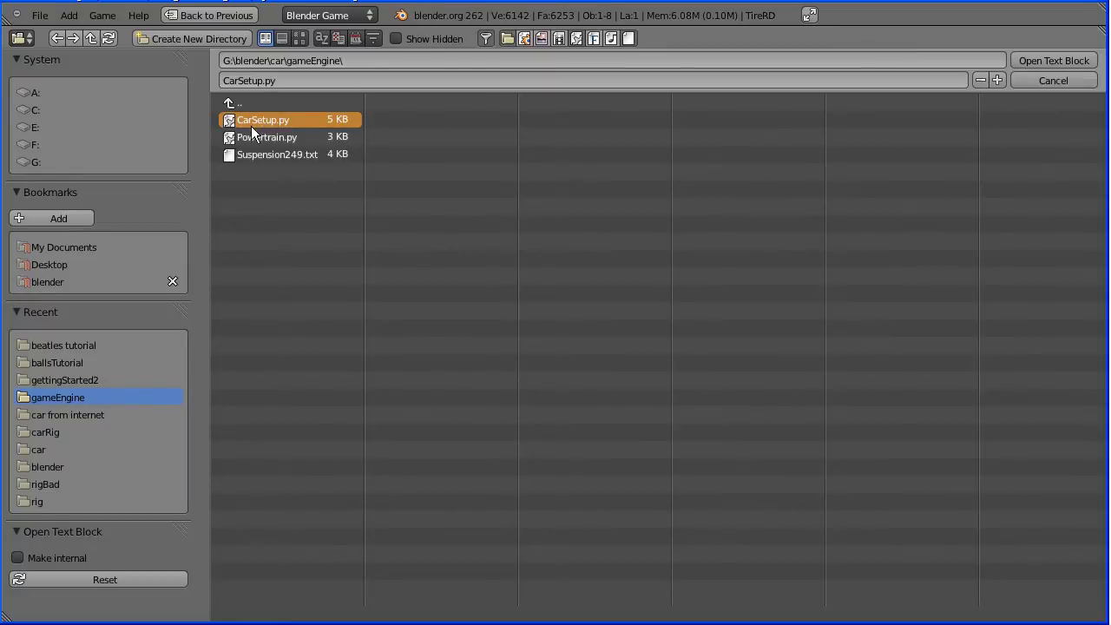
Load CarSetup.py and set the tire_0 and tire_1 side offsets to -0.65 and 0.65
{"action": "left_click", "coordinate": [1046, 60]}
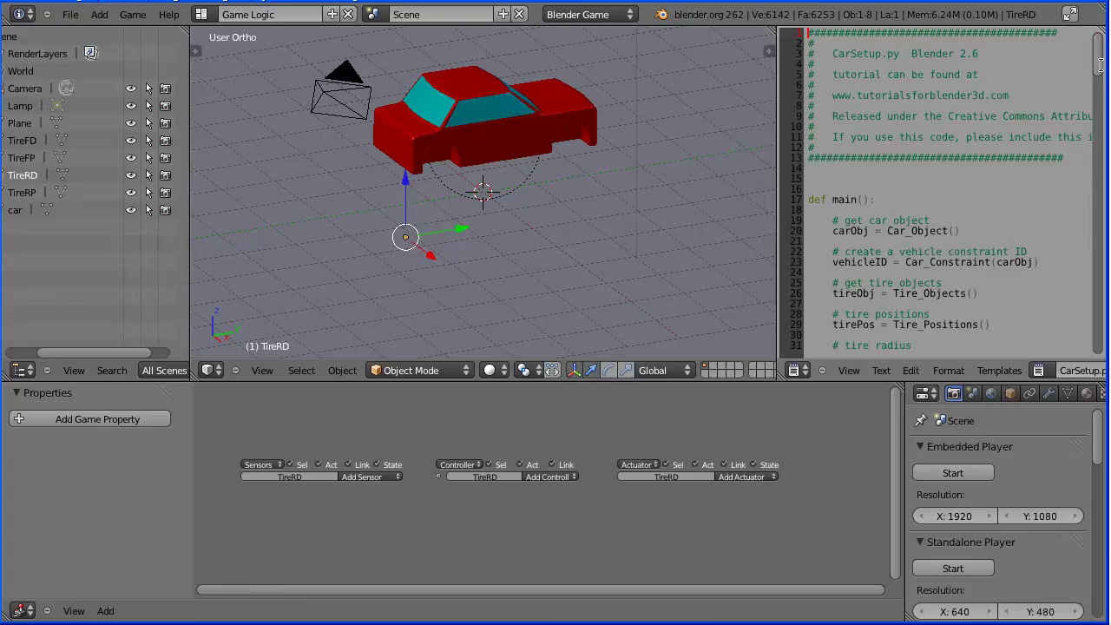
{"action": "left_click_drag", "start_coordinate": [1098, 65], "coordinate": [1095, 246]}
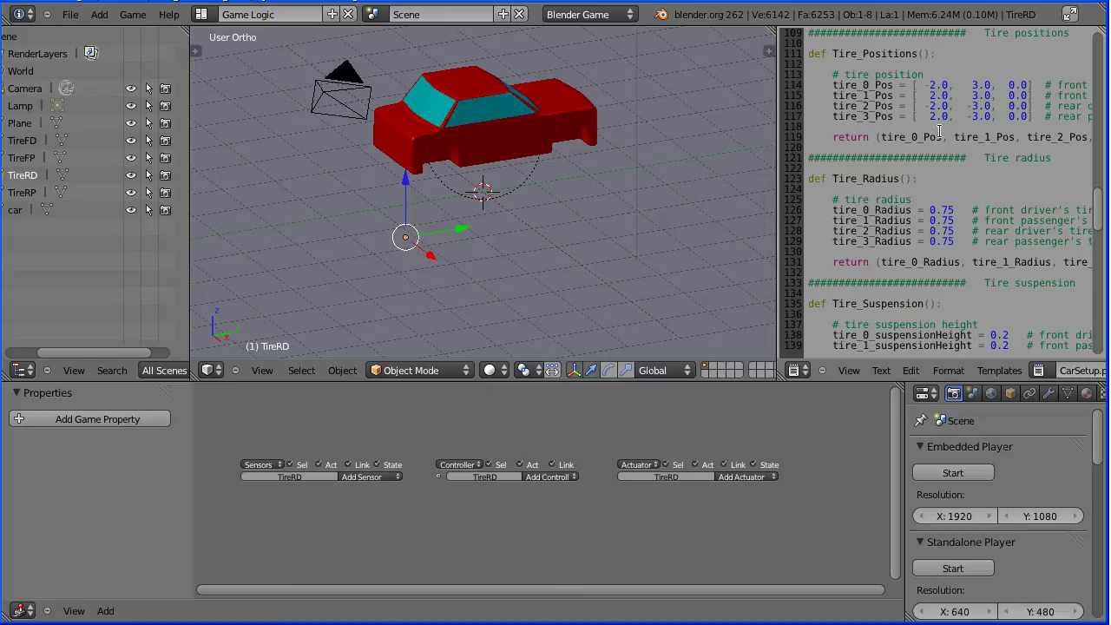
{"action": "left_click", "coordinate": [932, 86]}
{"action": "left_click_drag", "start_coordinate": [942, 86], "coordinate": [946, 85]}
{"action": "type", "text": "-0.75"}
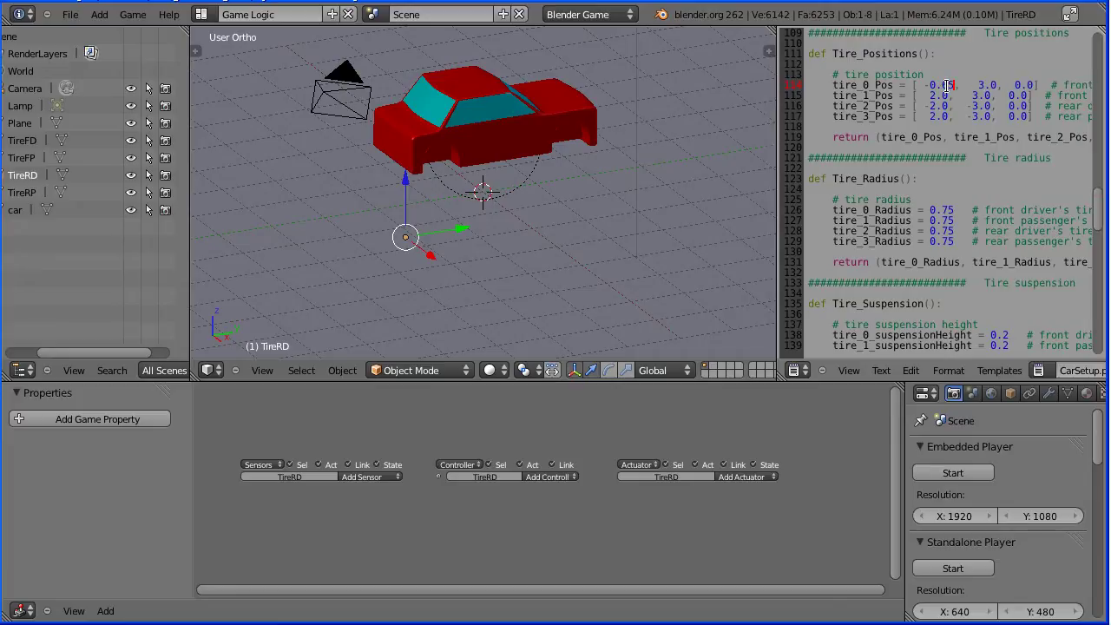
{"action": "key", "text": "BackSpace"}
{"action": "key", "text": "BackSpace"}
{"action": "type", "text": "65"}
{"action": "left_click_drag", "start_coordinate": [926, 84], "coordinate": [997, 81]}
{"action": "type", "text": "0.65"}
{"action": "type", "text": "-0.65"}
{"action": "type", "text": "0.65"}
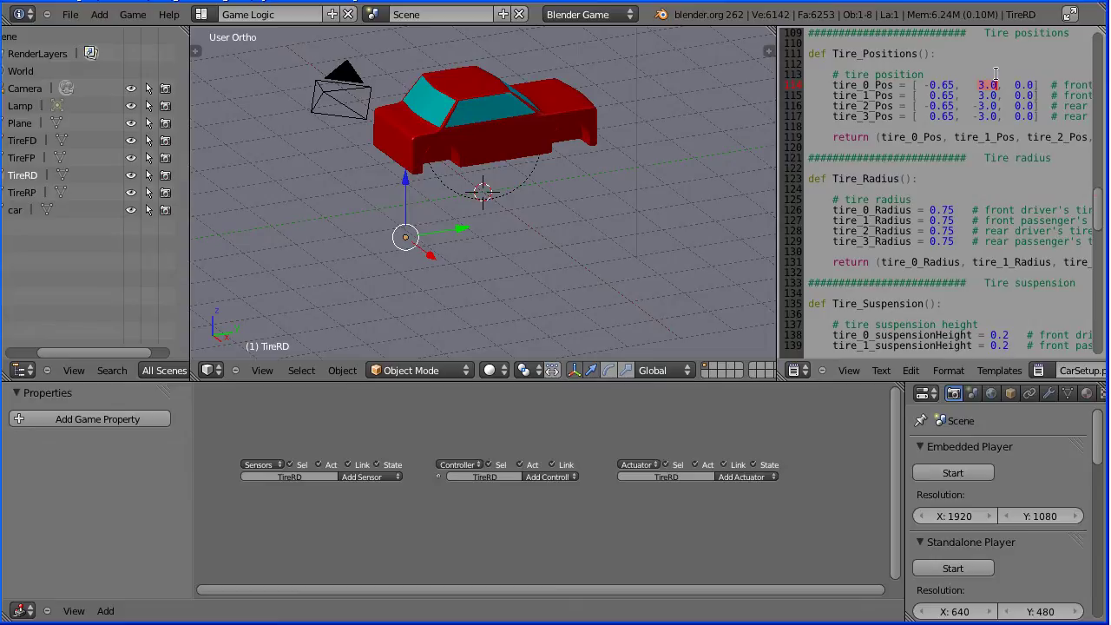
Set the tires' forward positions to 1.29 at the front and -1.16 at the rear
{"action": "type", "text": "1.29"}
{"action": "left_click_drag", "start_coordinate": [978, 95], "coordinate": [998, 96]}
{"action": "key", "text": "BackSpace"}
{"action": "type", "text": "1.29"}
{"action": "left_click", "coordinate": [980, 106]}
{"action": "left_click_drag", "start_coordinate": [980, 106], "coordinate": [997, 104]}
{"action": "type", "text": "1.19"}
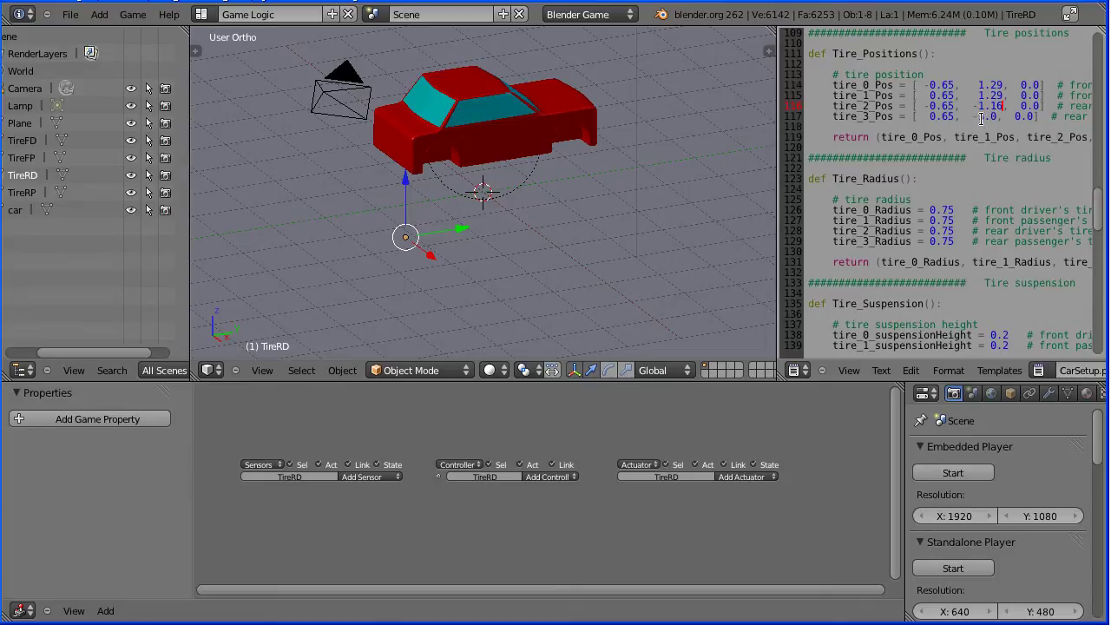
{"action": "left_click_drag", "start_coordinate": [977, 116], "coordinate": [996, 116]}
{"action": "type", "text": "1.16"}
Set the tire_0, tire_1 and tire_2 heights to -0.2 by copying and pasting the value
{"action": "left_click_drag", "start_coordinate": [1020, 84], "coordinate": [1038, 79]}
{"action": "key", "text": "BackSpace"}
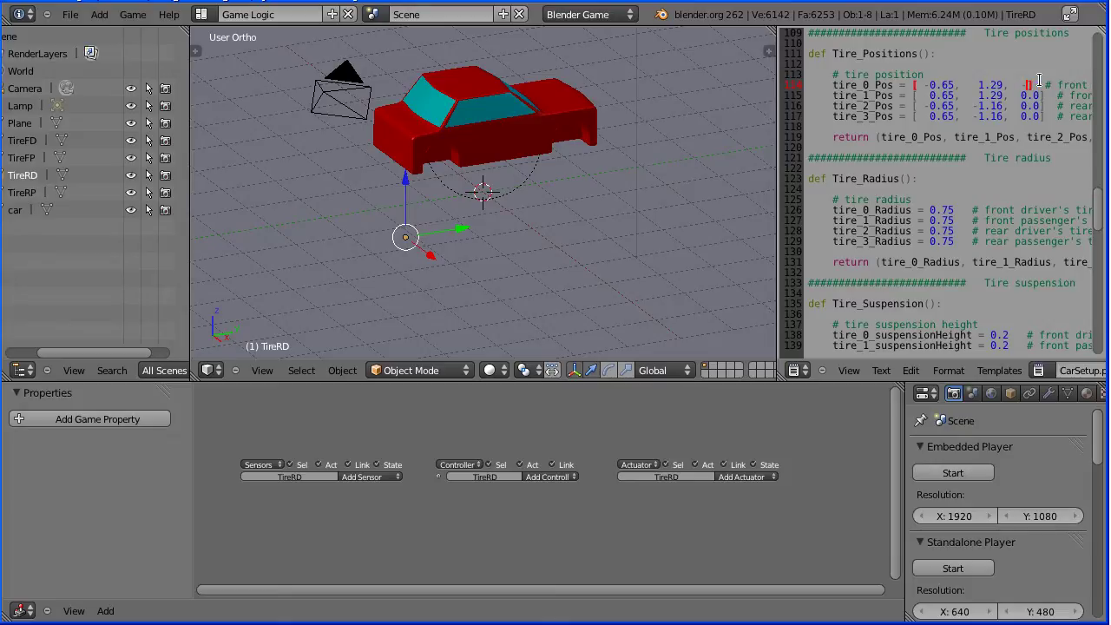
{"action": "type", "text": "-0.2"}
{"action": "mouse_move", "coordinate": [1022, 84]}
{"action": "left_mouse_down"}
{"action": "mouse_move", "coordinate": [1045, 85]}
{"action": "mouse_move", "coordinate": [1035, 95]}
{"action": "left_mouse_up"}
{"action": "type", "text": "-0.2"}
{"action": "key", "text": "Delete"}
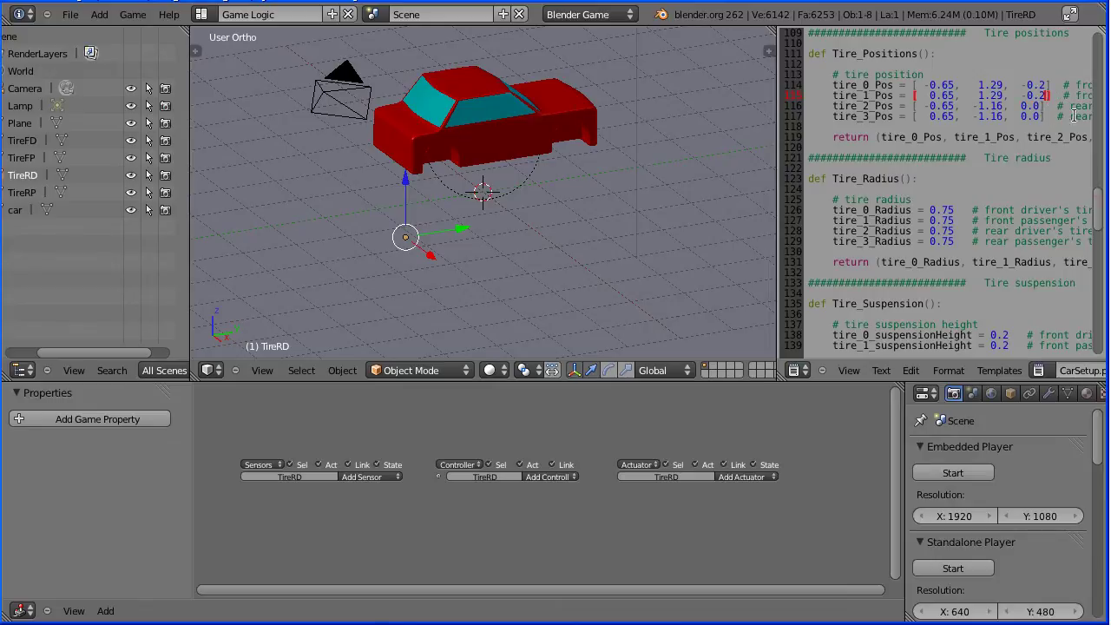
{"action": "left_click", "coordinate": [1022, 106]}
{"action": "left_click_drag", "start_coordinate": [1021, 106], "coordinate": [1039, 117]}
{"action": "type", "text": "-0.2"}
{"action": "left_click", "coordinate": [1021, 116]}
Paste -0.2 as tire_3's height and change the tire radii from 0.75 to 0.31
{"action": "type", "text": "-0.2"}
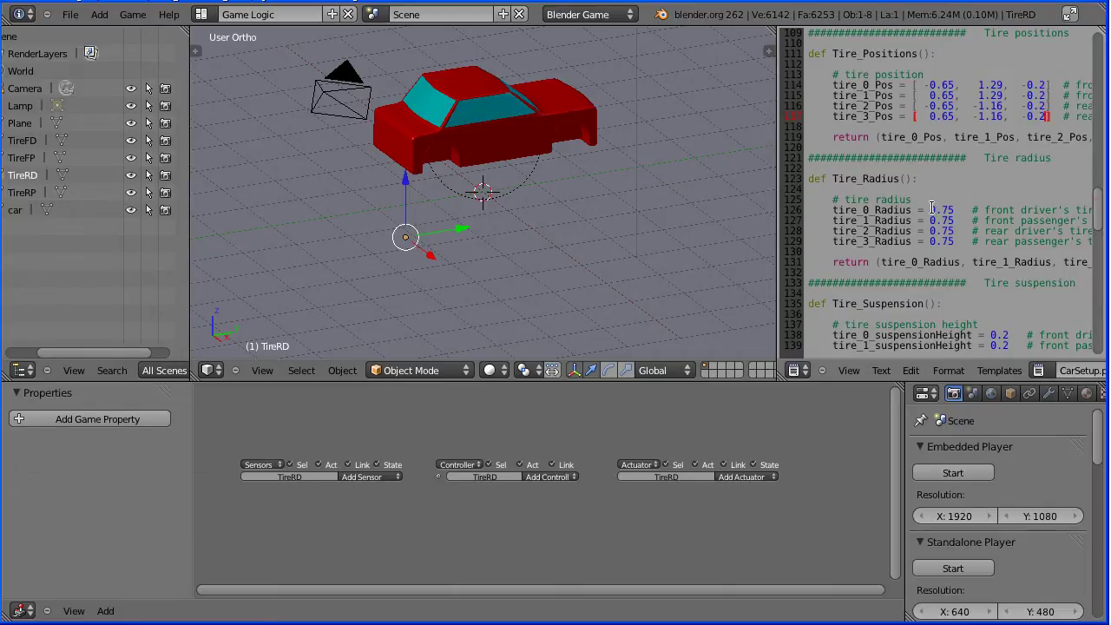
{"action": "left_click_drag", "start_coordinate": [929, 210], "coordinate": [955, 209]}
{"action": "type", "text": "0.35"}
{"action": "left_click_drag", "start_coordinate": [929, 210], "coordinate": [948, 209]}
{"action": "left_click_drag", "start_coordinate": [930, 221], "coordinate": [952, 241]}
{"action": "type", "text": "0.31"}
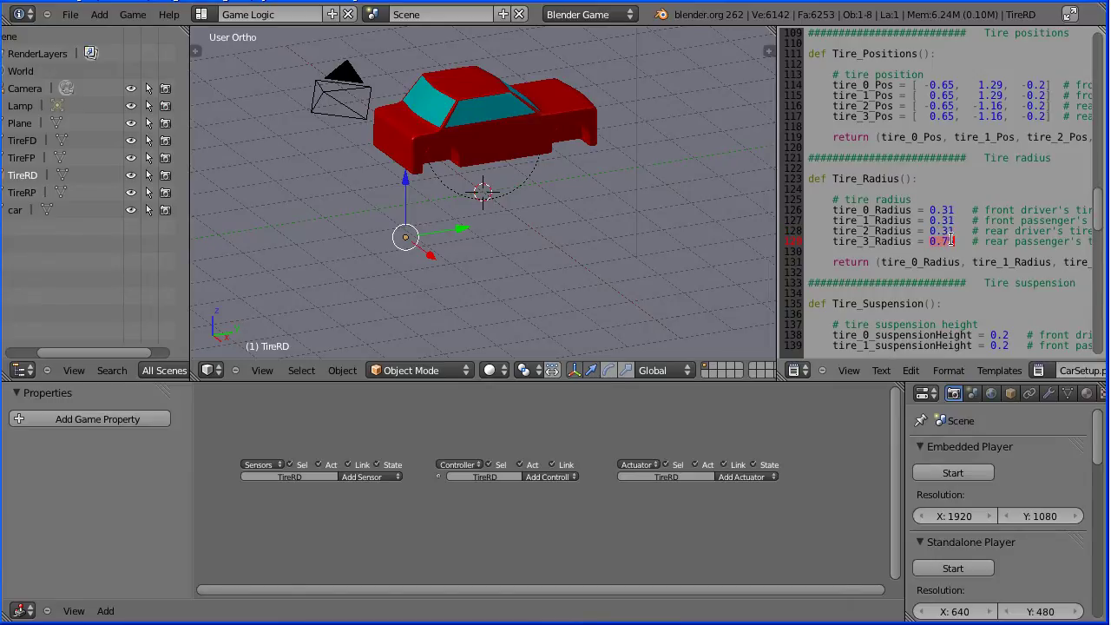
{"action": "type", "text": "0.31"}
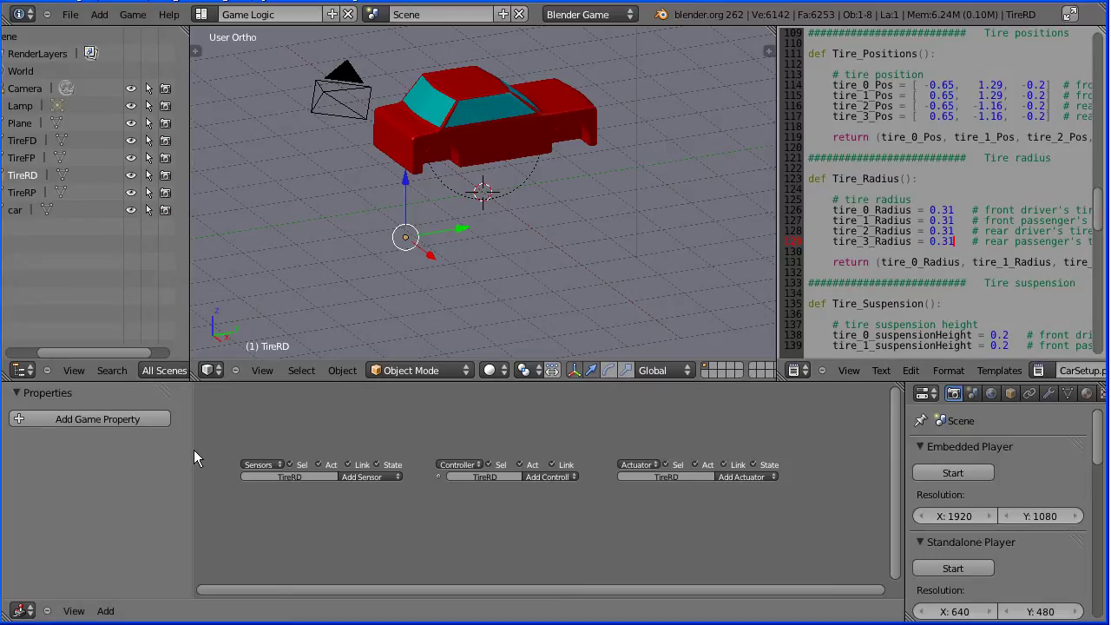
Collapse the logic editor's side panel and add a trial Always sensor to TireRD
{"action": "left_click_drag", "start_coordinate": [194, 450], "coordinate": [7, 444]}
{"action": "scroll", "coordinate": [454, 533], "scroll_direction": "up", "scroll_amount": 3}
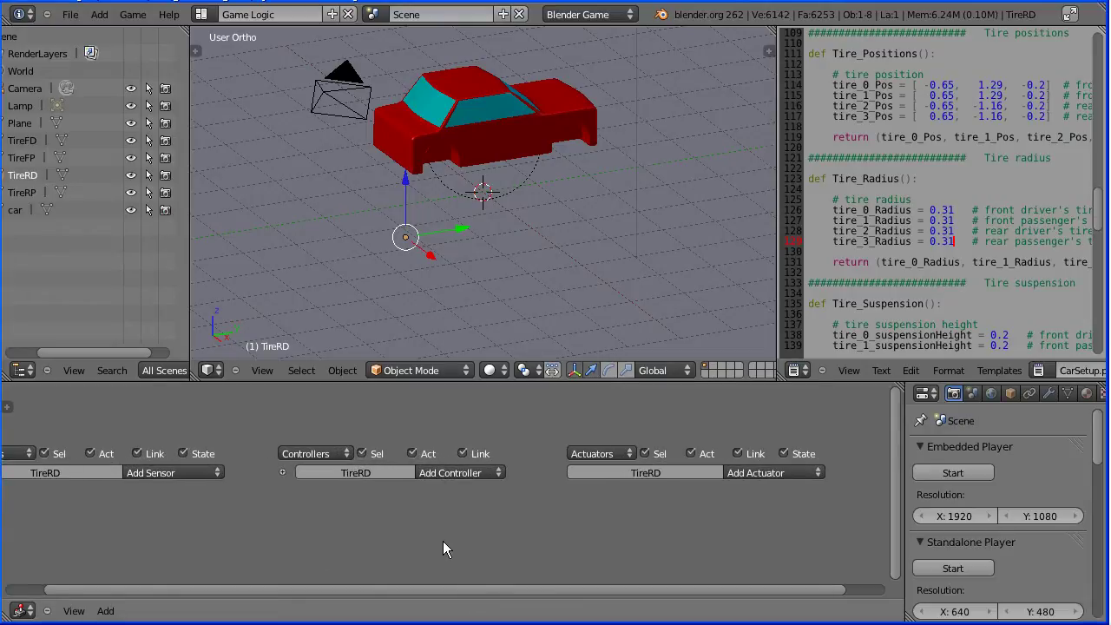
{"action": "middle_click_drag", "start_coordinate": [396, 535], "coordinate": [419, 486]}
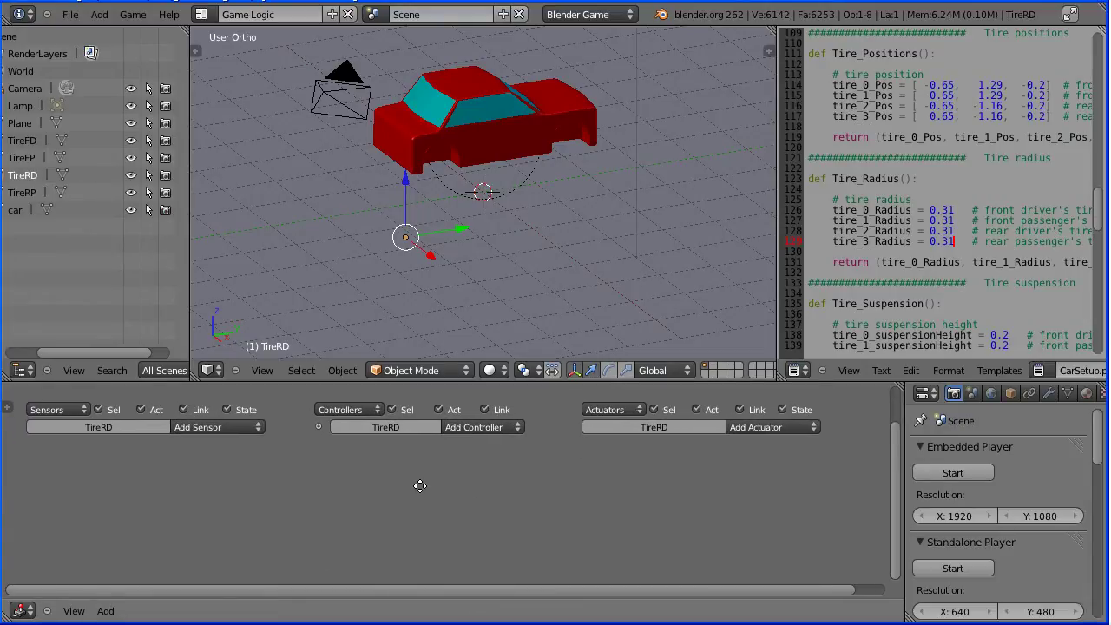
{"action": "left_click", "coordinate": [237, 427]}
{"action": "left_click", "coordinate": [234, 402]}
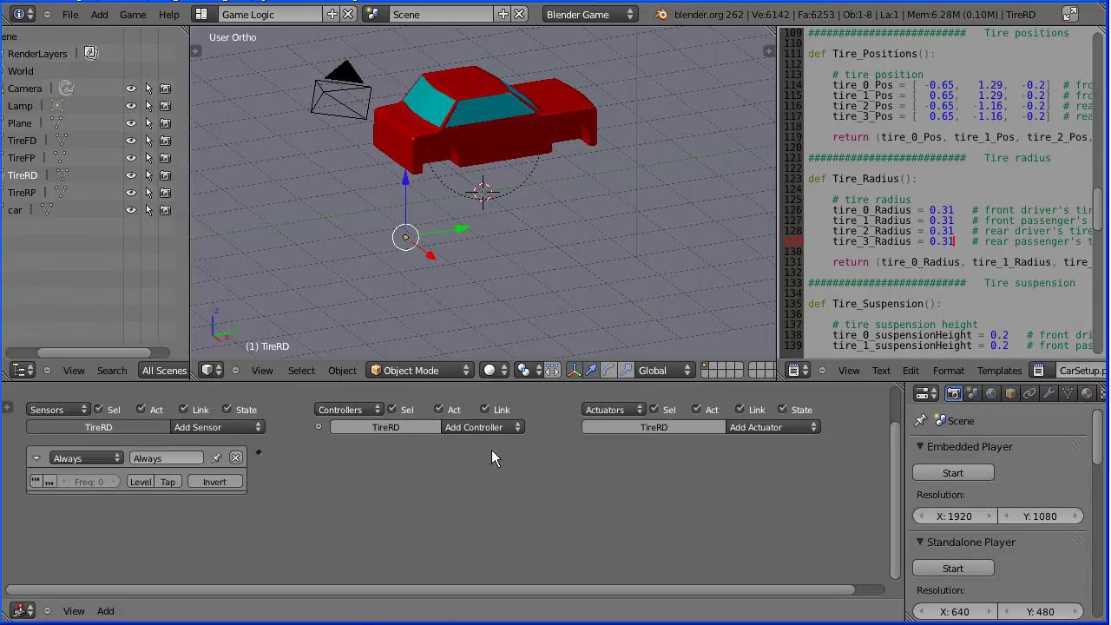
Add a Python controller to TireRD, link it to the sensor, then delete it
{"action": "left_click", "coordinate": [479, 429]}
{"action": "left_click", "coordinate": [494, 548]}
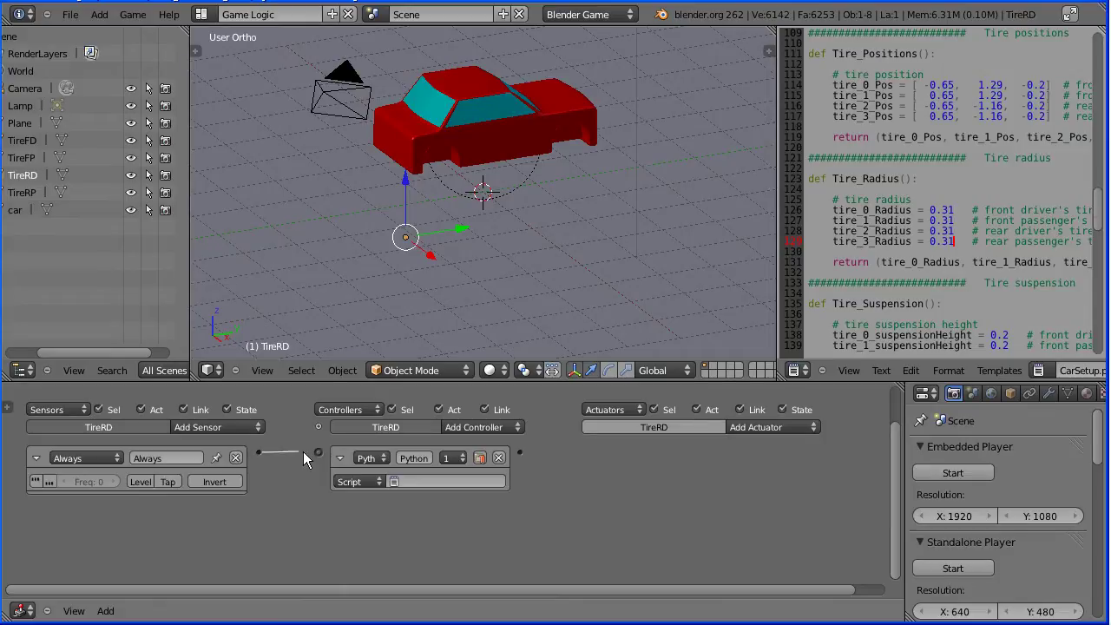
{"action": "left_click_drag", "start_coordinate": [322, 452], "coordinate": [319, 452]}
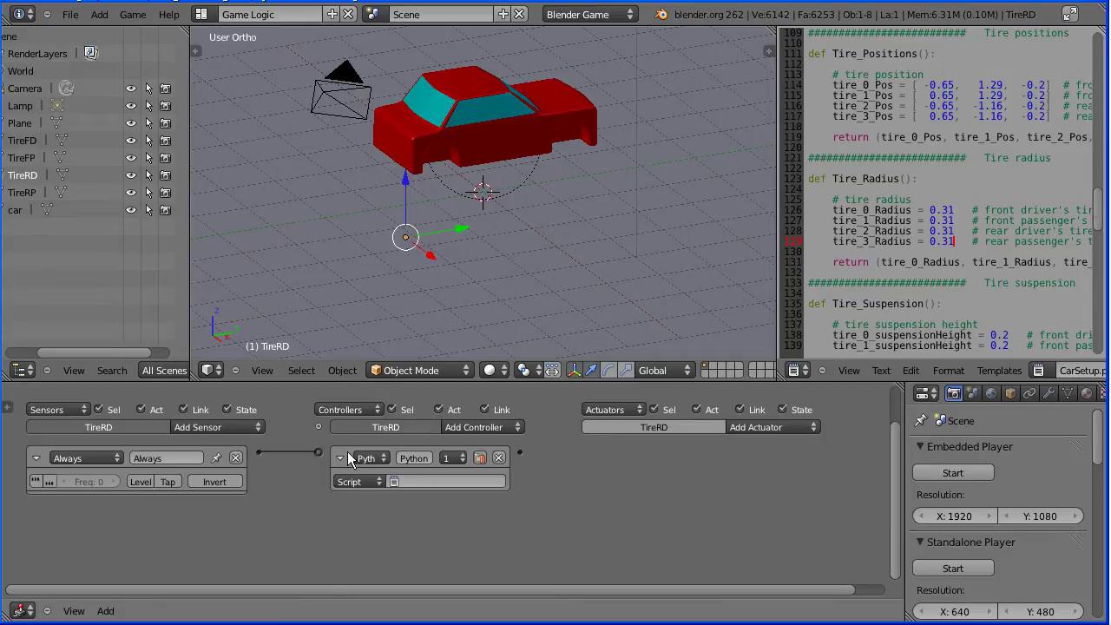
{"action": "left_click", "coordinate": [499, 457]}
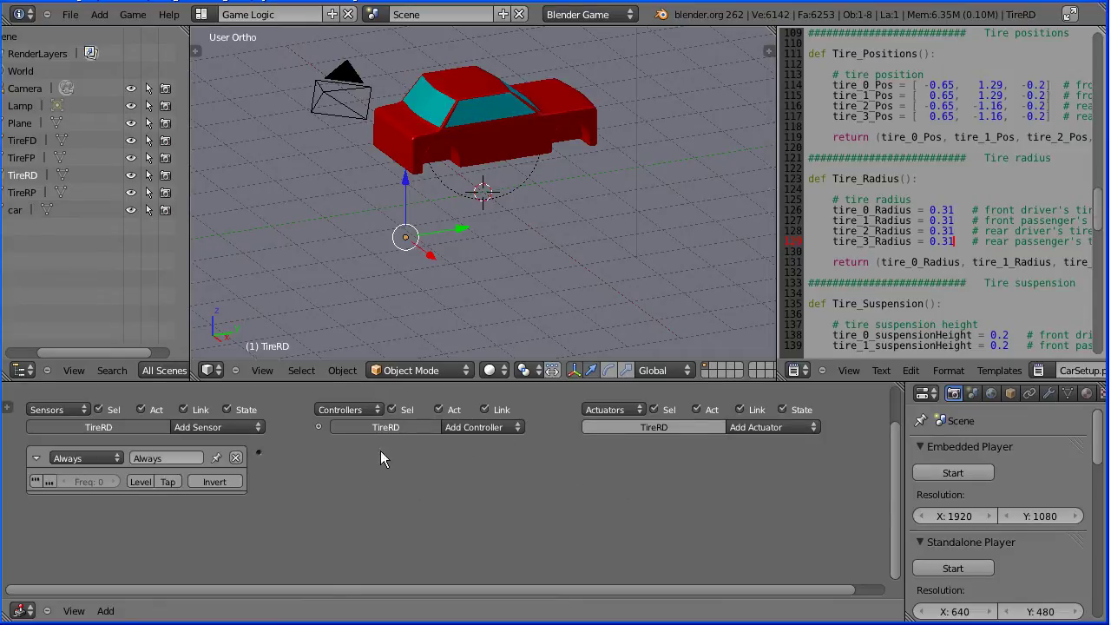
Delete TireRD's trial Always sensor and give the car body an Always sensor
{"action": "left_click", "coordinate": [235, 457]}
{"action": "right_click", "coordinate": [530, 142]}
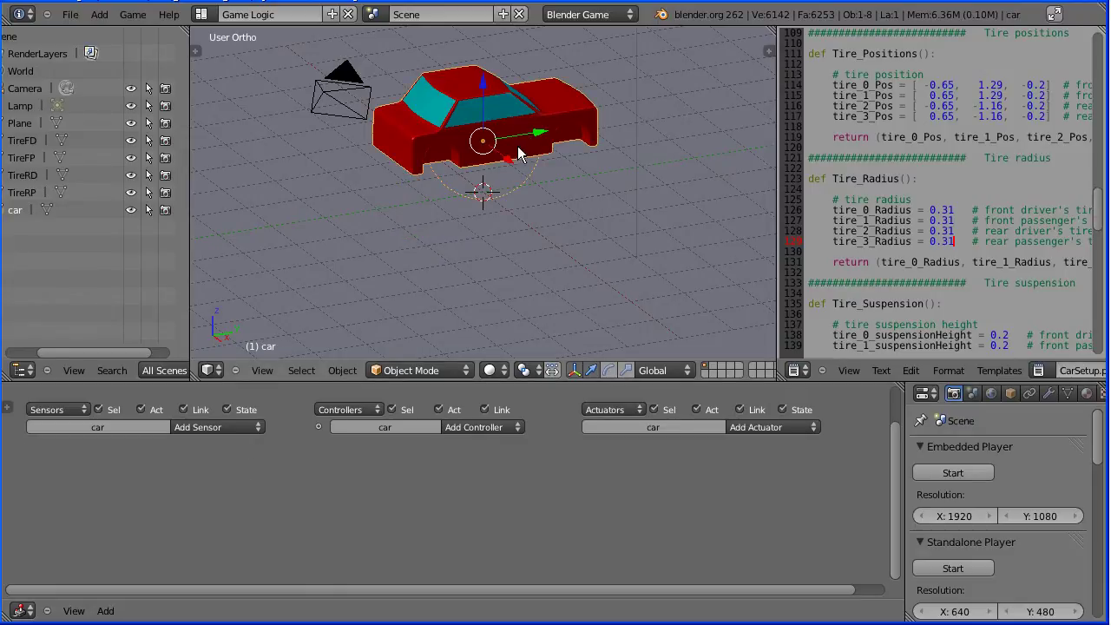
{"action": "left_click", "coordinate": [224, 424]}
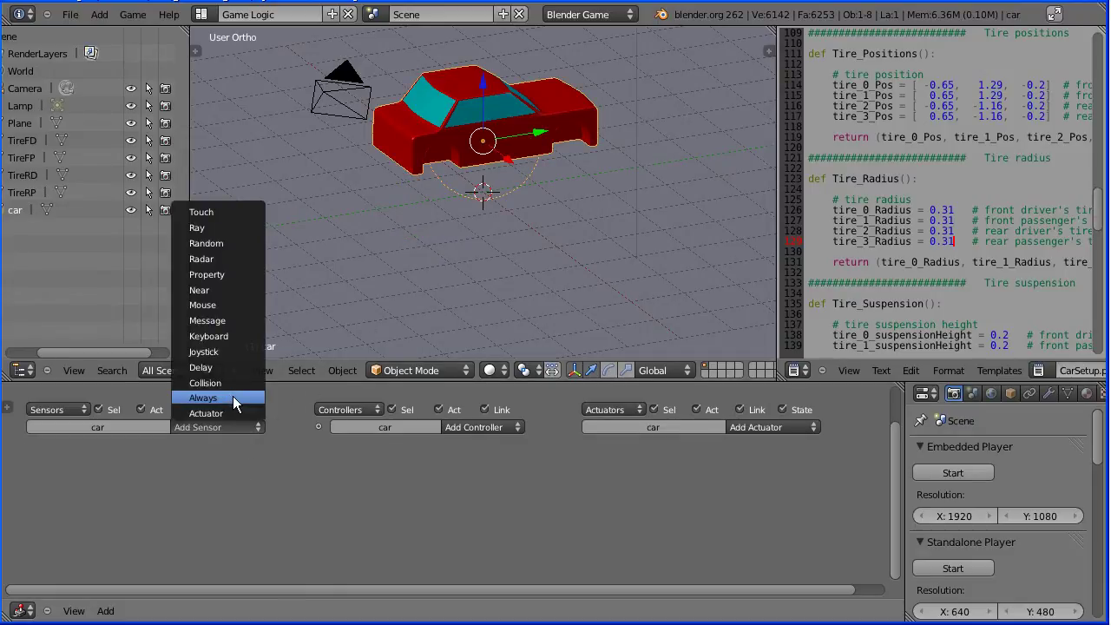
{"action": "left_click", "coordinate": [233, 395]}
Add a Python controller running CarSetup.py to the car and link the Always sensor to it
{"action": "left_click", "coordinate": [473, 426]}
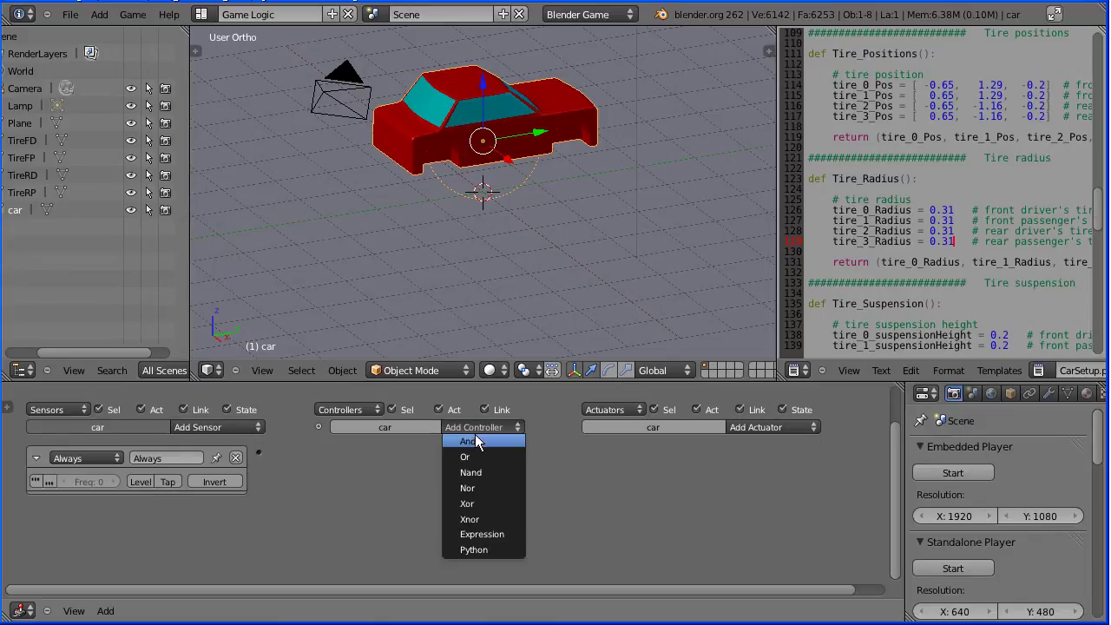
{"action": "left_click", "coordinate": [479, 549]}
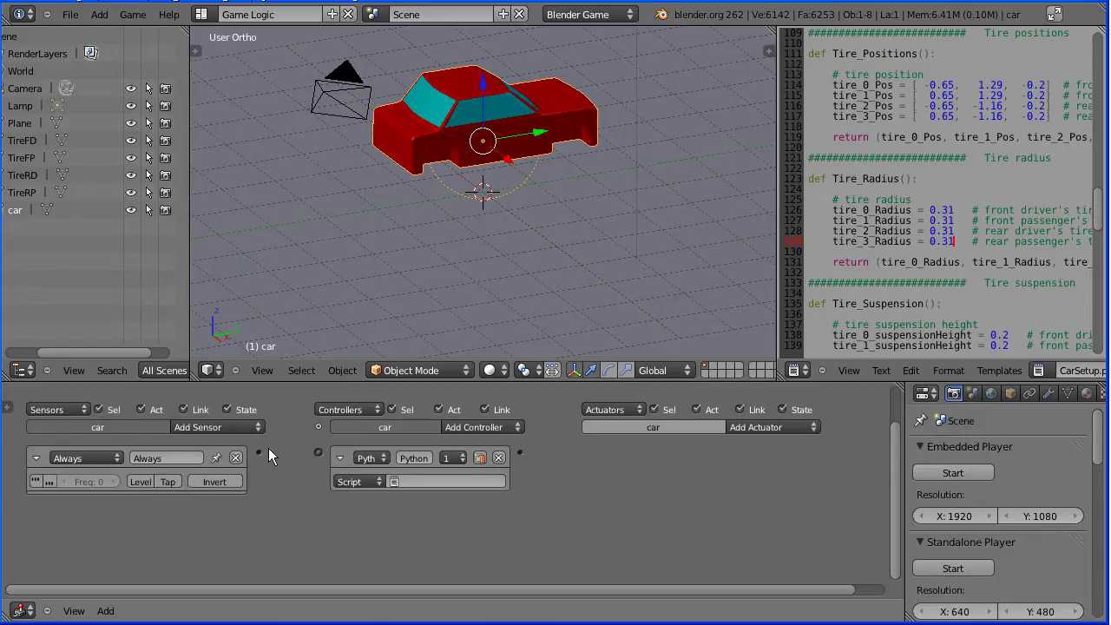
{"action": "left_click_drag", "start_coordinate": [308, 446], "coordinate": [320, 451]}
{"action": "left_click", "coordinate": [402, 481]}
{"action": "left_click", "coordinate": [423, 339]}
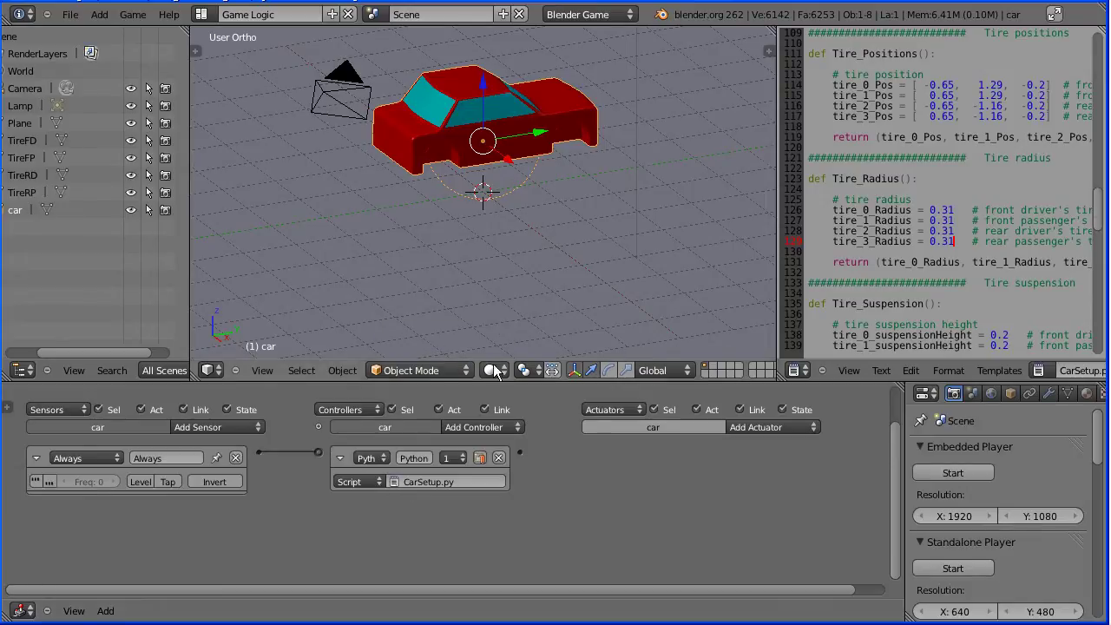
Test-run the game, then change all four tire heights in CarSetup.py from -0.2 to -0.1
{"action": "left_click", "coordinate": [941, 472]}
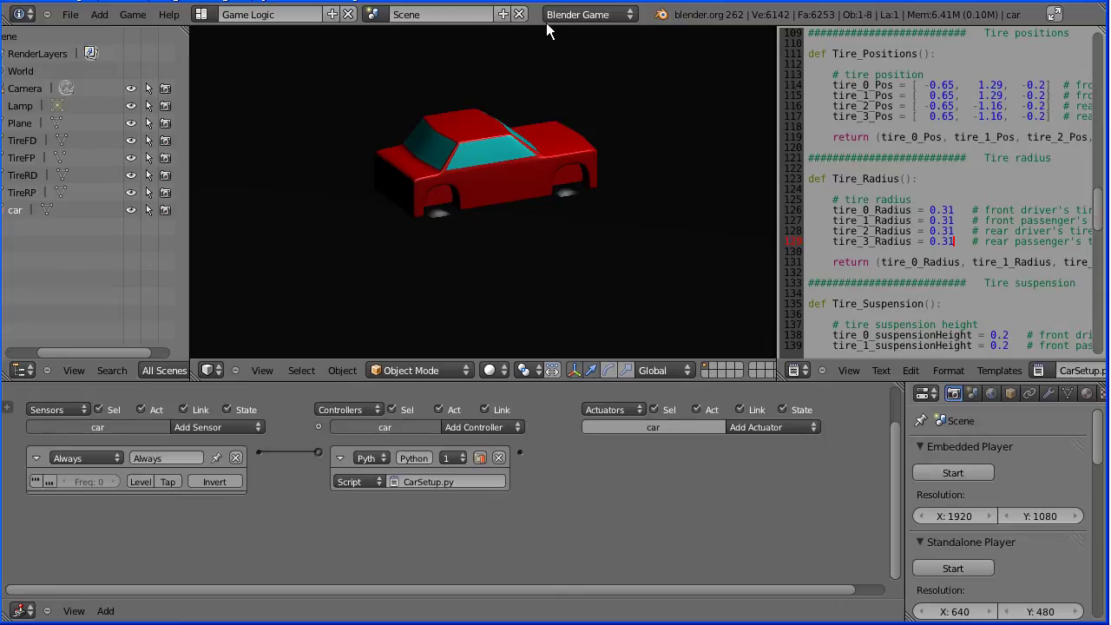
{"action": "key", "text": "Escape"}
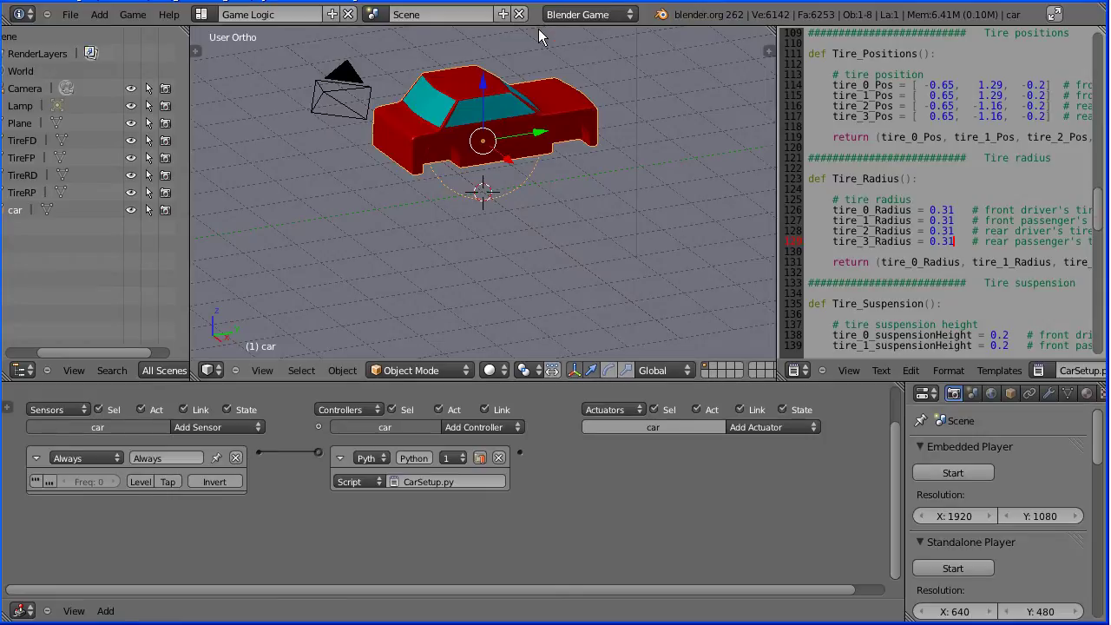
{"action": "left_click", "coordinate": [1046, 84]}
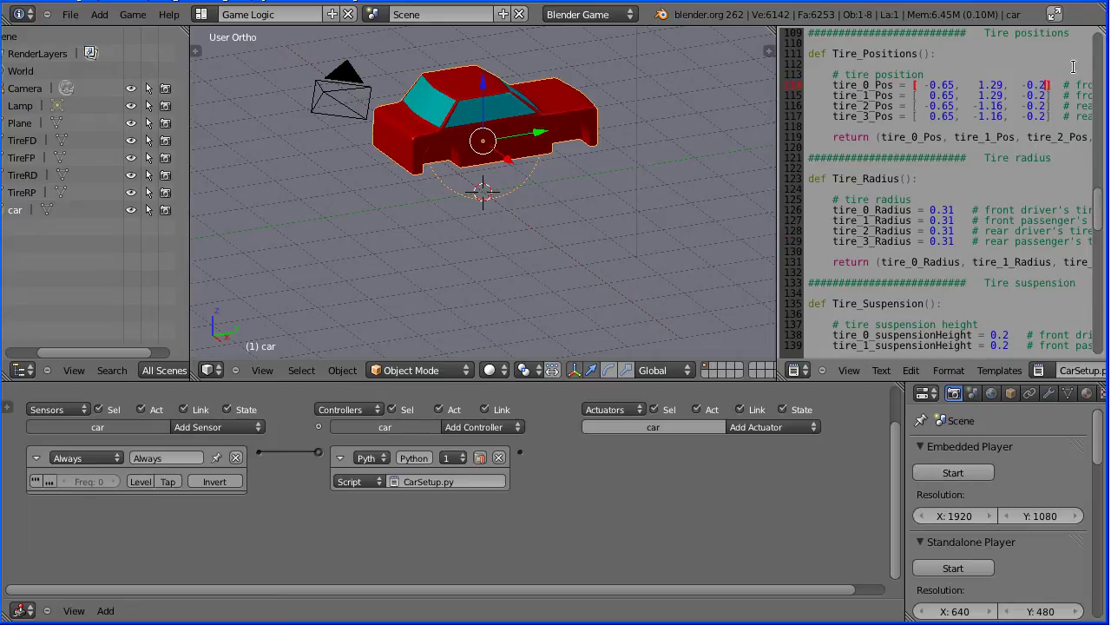
{"action": "key", "text": "BackSpace"}
{"action": "type", "text": "1"}
{"action": "key", "text": "Down"}
{"action": "key", "text": "BackSpace"}
{"action": "type", "text": "1"}
{"action": "key", "text": "Down"}
{"action": "key", "text": "BackSpace"}
{"action": "type", "text": "1"}
{"action": "key", "text": "Down"}
{"action": "key", "text": "BackSpace"}
{"action": "type", "text": "1"}
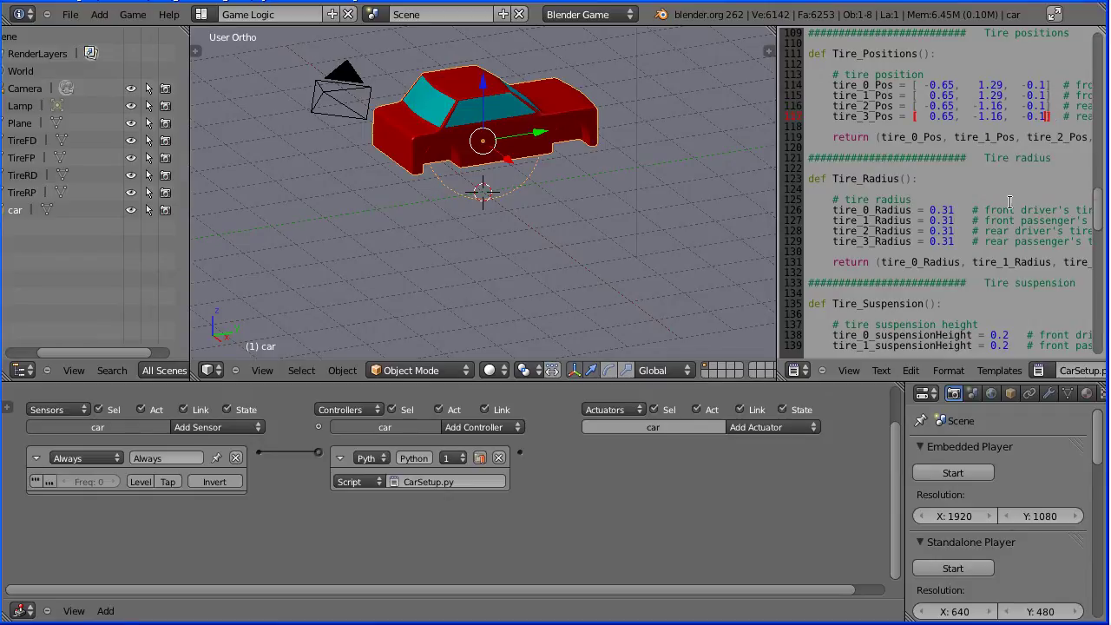
Rerun the game to check the car on its tires, then make CarSetup.py internal
{"action": "left_click", "coordinate": [954, 469]}
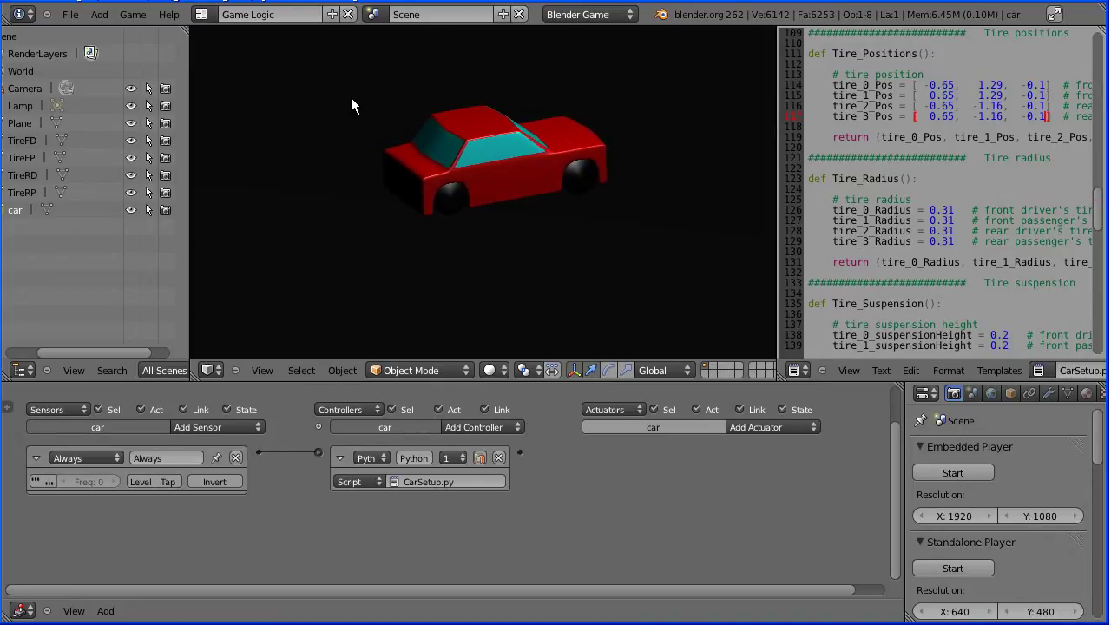
{"action": "key", "text": "Escape"}
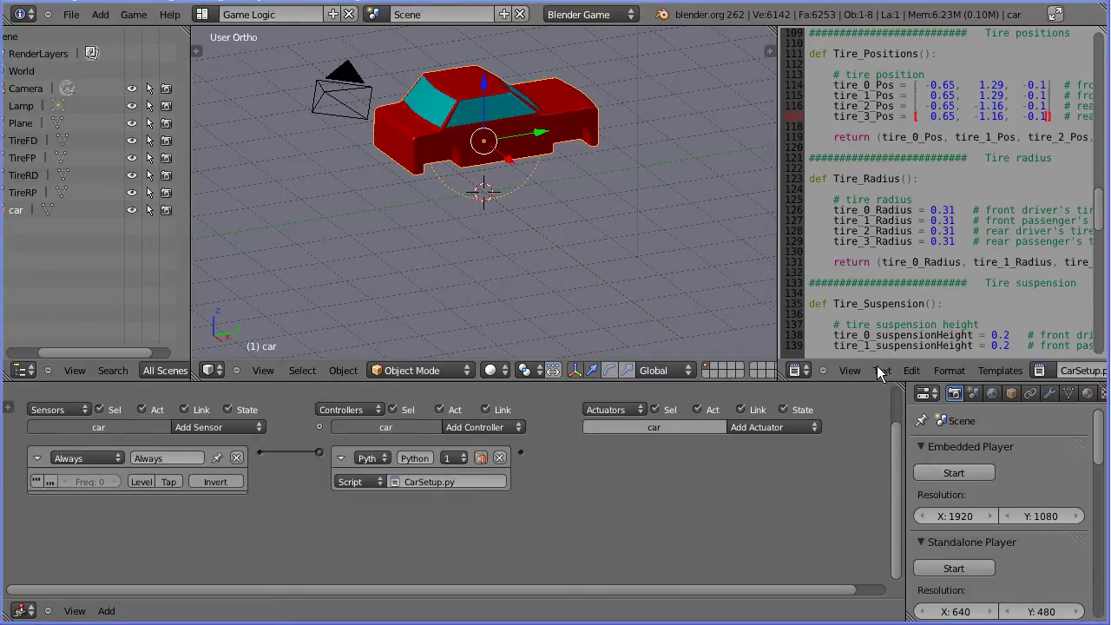
{"action": "left_click", "coordinate": [879, 373]}
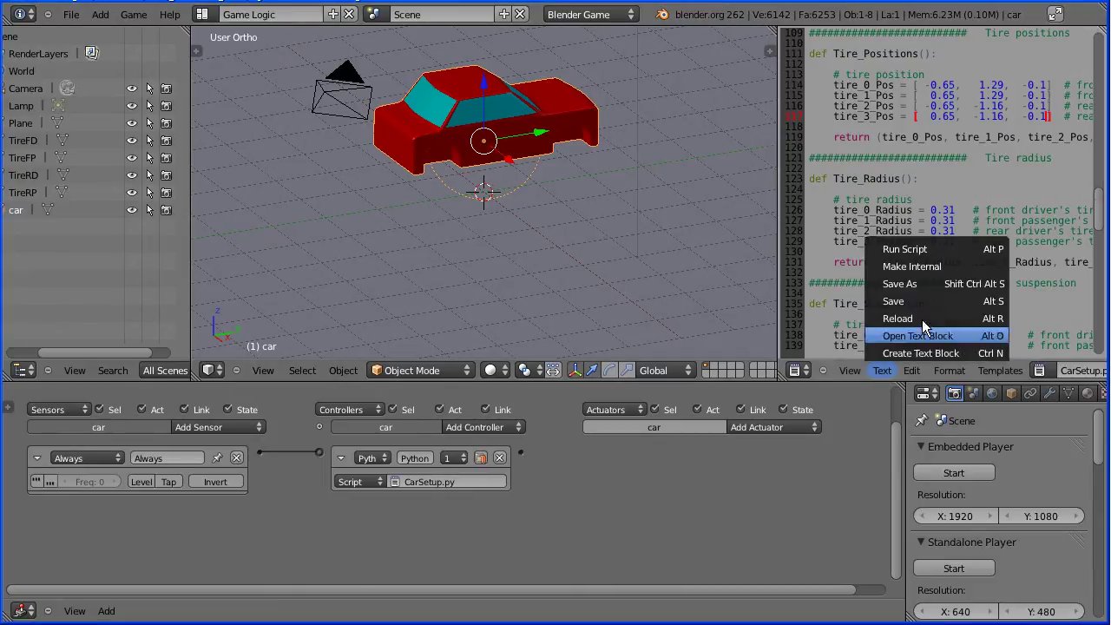
{"action": "left_click", "coordinate": [974, 267]}
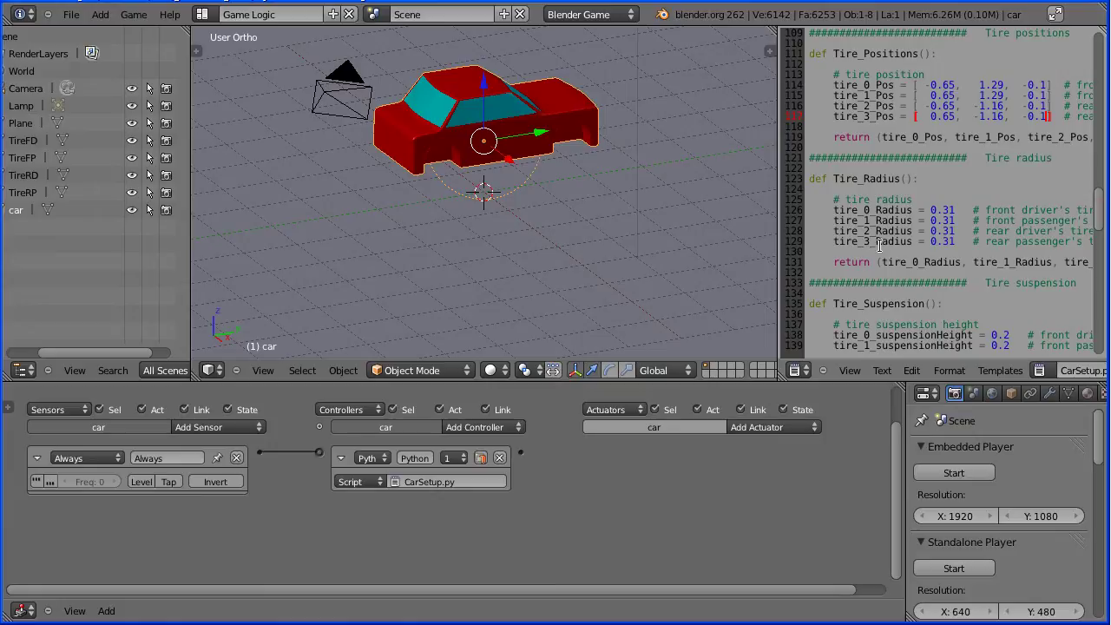
Load Suspension.py from the gameEngine folder as a text block and scroll through its settings
{"action": "left_click", "coordinate": [883, 369]}
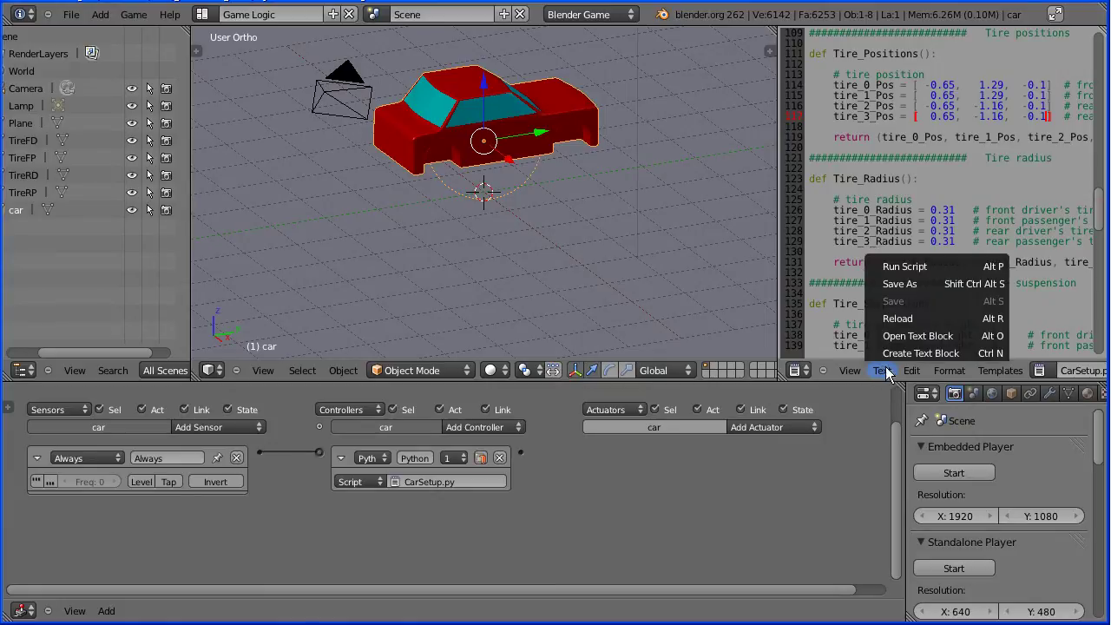
{"action": "left_click", "coordinate": [966, 335]}
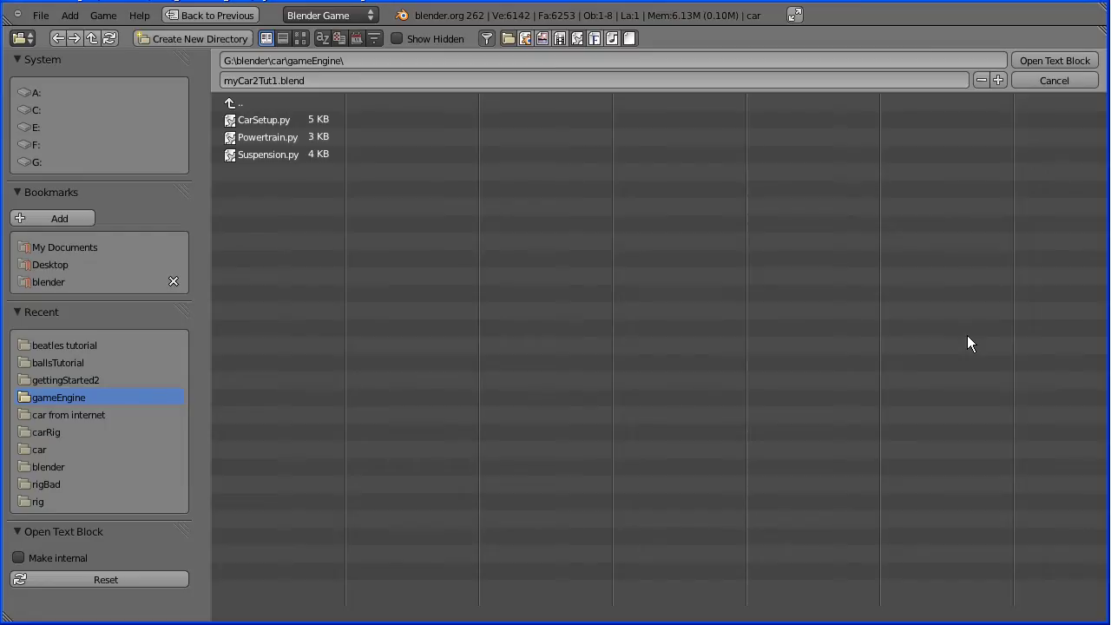
{"action": "left_click", "coordinate": [267, 157]}
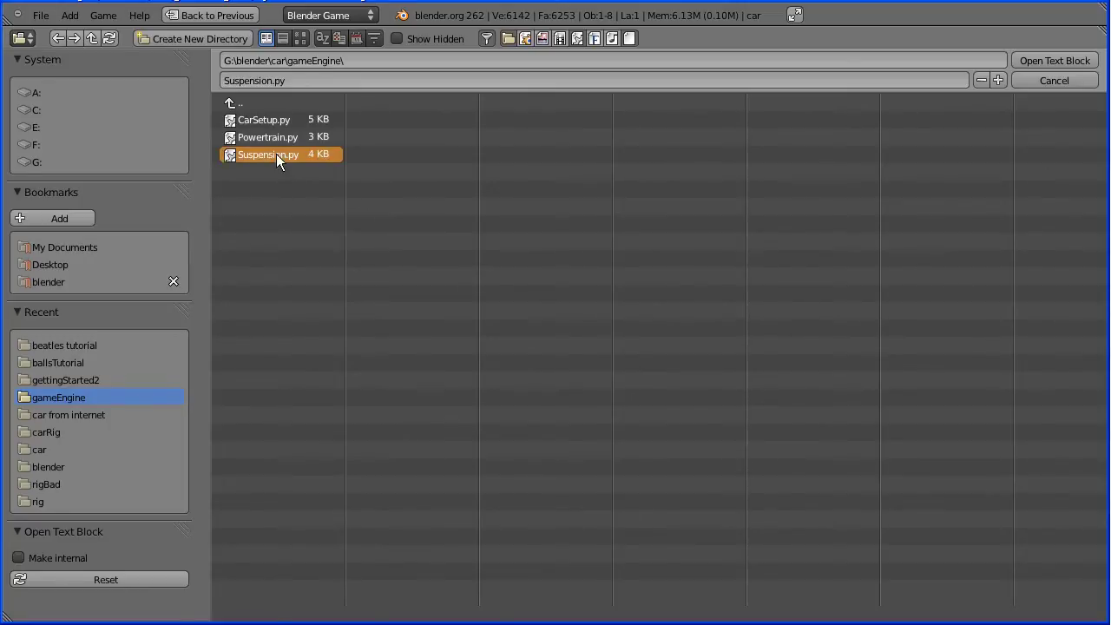
{"action": "left_click", "coordinate": [1031, 60]}
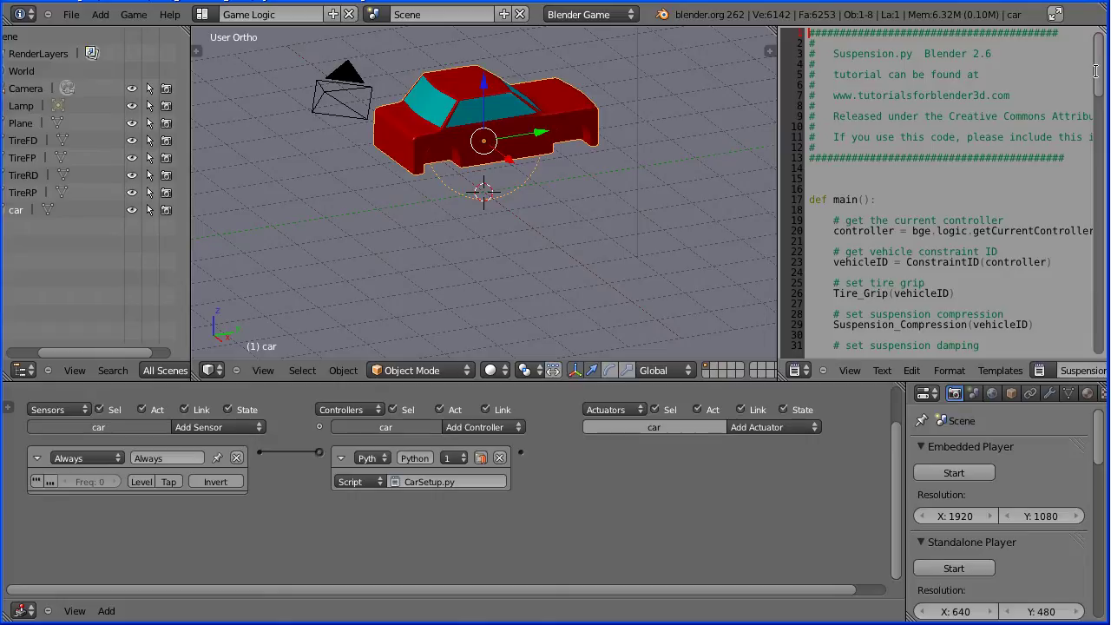
{"action": "left_click_drag", "start_coordinate": [1095, 71], "coordinate": [1088, 326]}
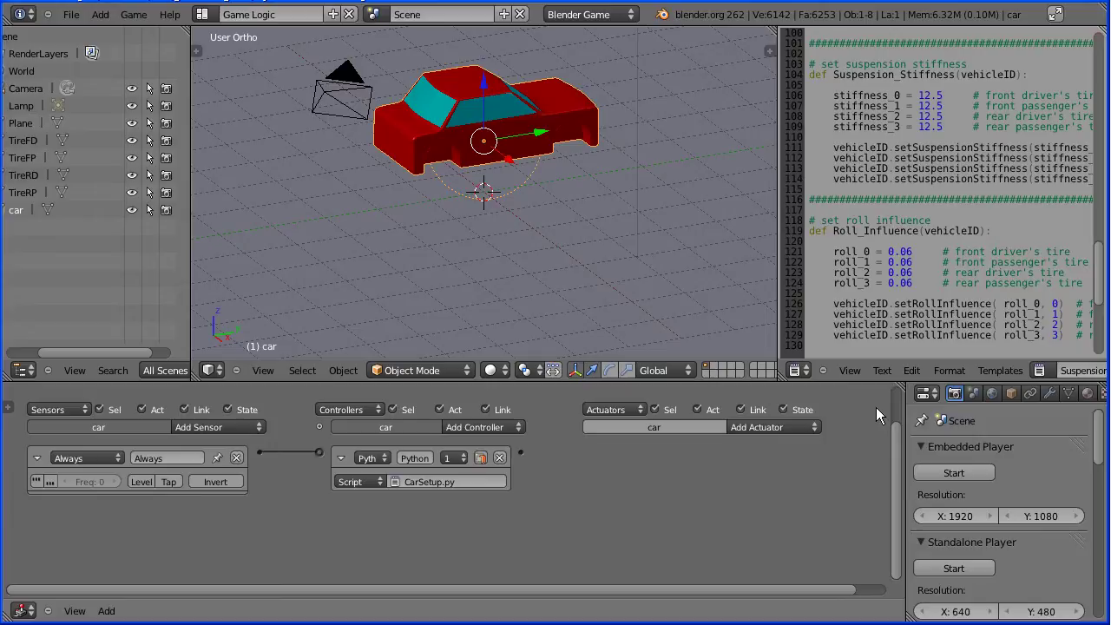
Make Suspension.py internal and add a second Always sensor to the car
{"action": "left_click", "coordinate": [885, 371]}
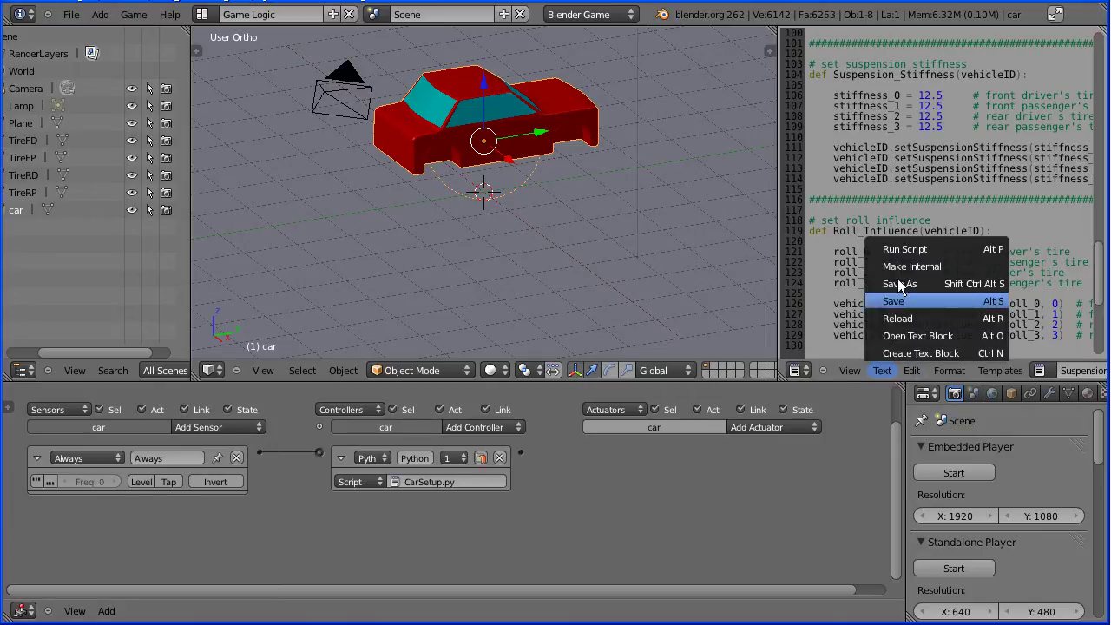
{"action": "left_click", "coordinate": [958, 266]}
{"action": "left_click", "coordinate": [237, 430]}
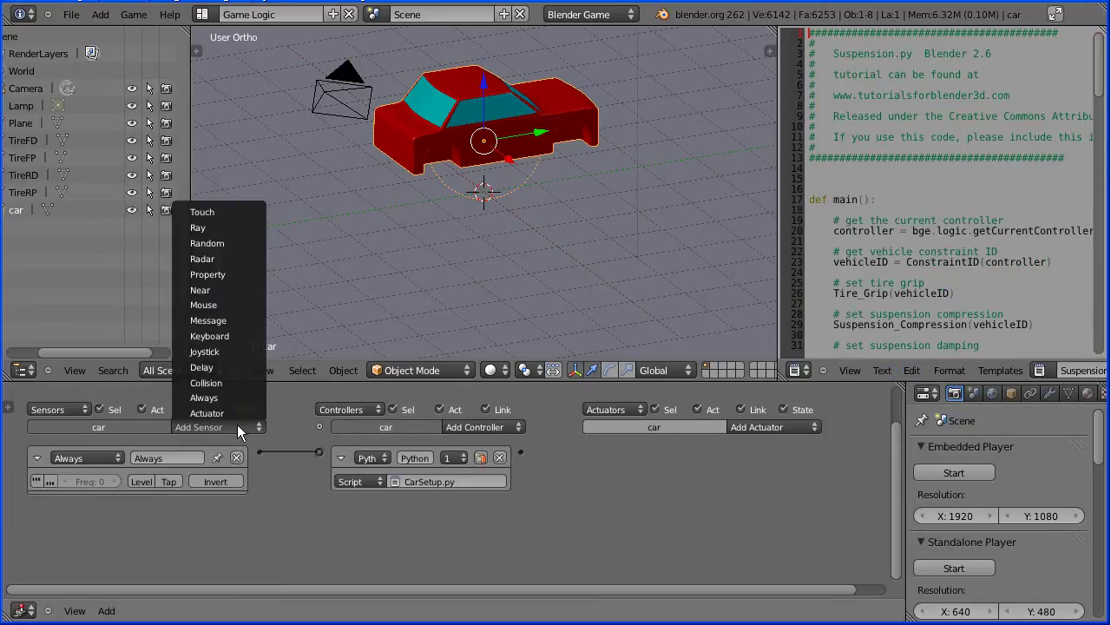
{"action": "left_click", "coordinate": [237, 393]}
Add a second Python controller running Suspension.py and link Always1 to it
{"action": "left_click", "coordinate": [495, 425]}
{"action": "left_click", "coordinate": [491, 427]}
{"action": "left_click", "coordinate": [481, 425]}
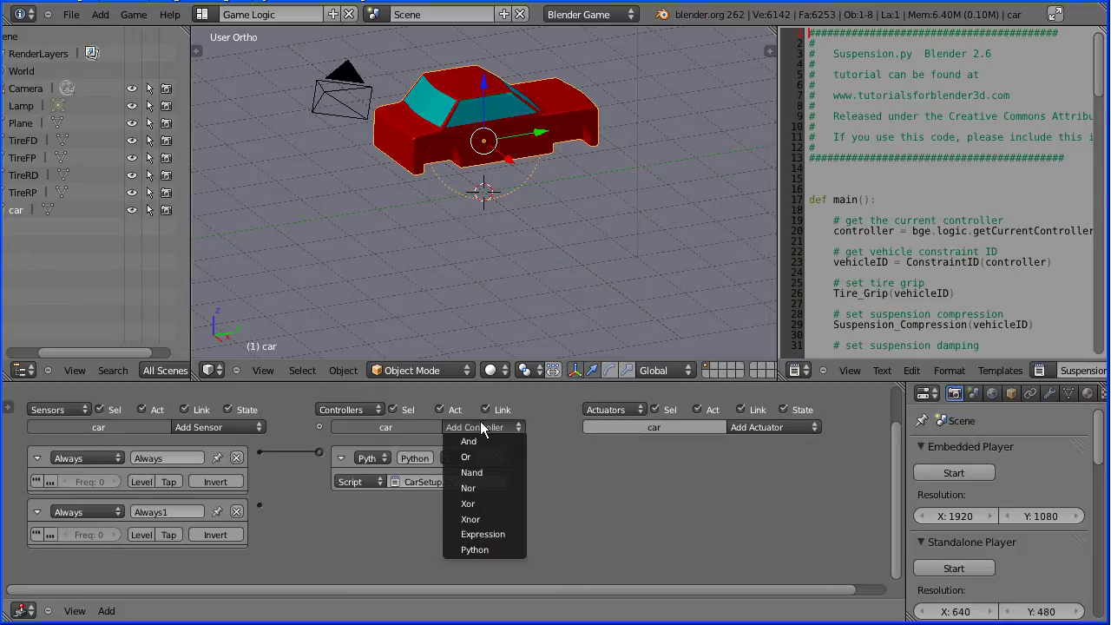
{"action": "left_click", "coordinate": [477, 548]}
{"action": "left_click", "coordinate": [418, 532]}
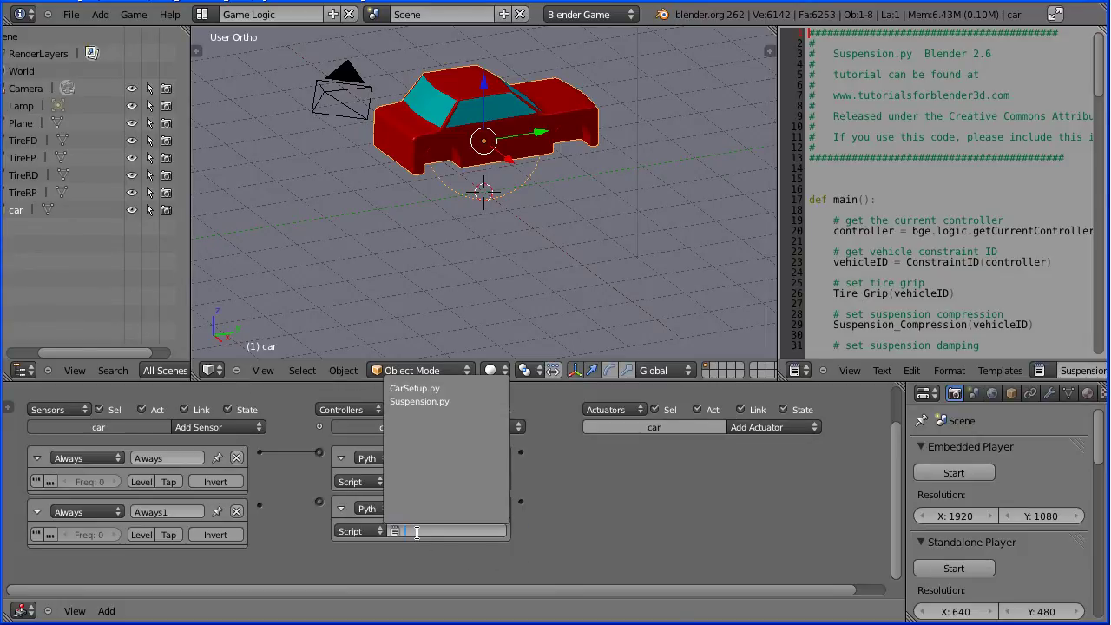
{"action": "left_click", "coordinate": [420, 400]}
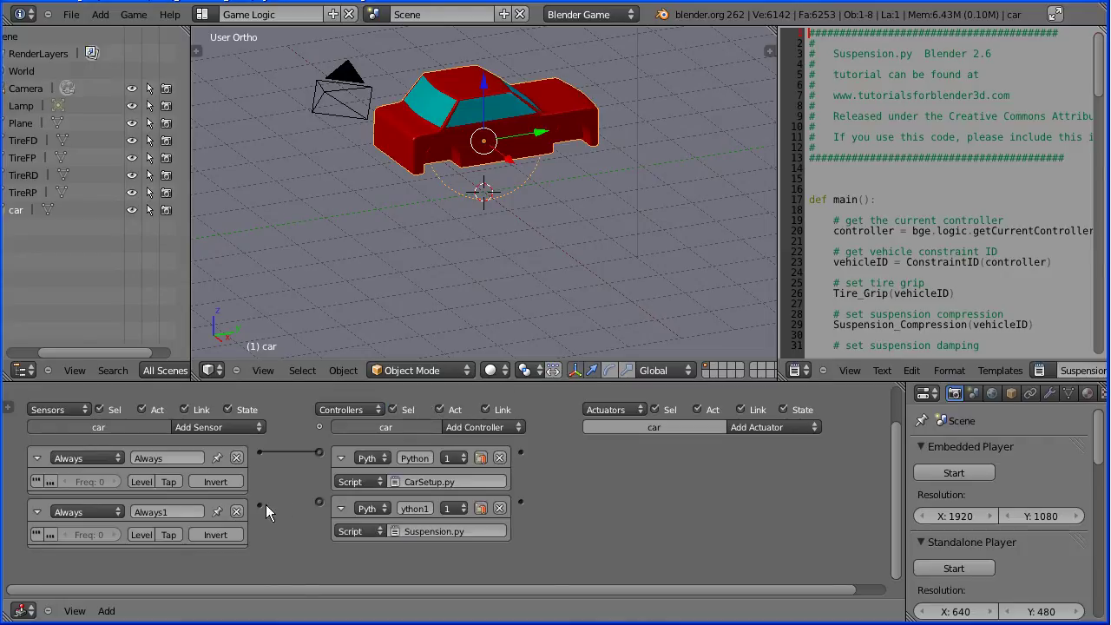
{"action": "left_click_drag", "start_coordinate": [306, 500], "coordinate": [318, 502]}
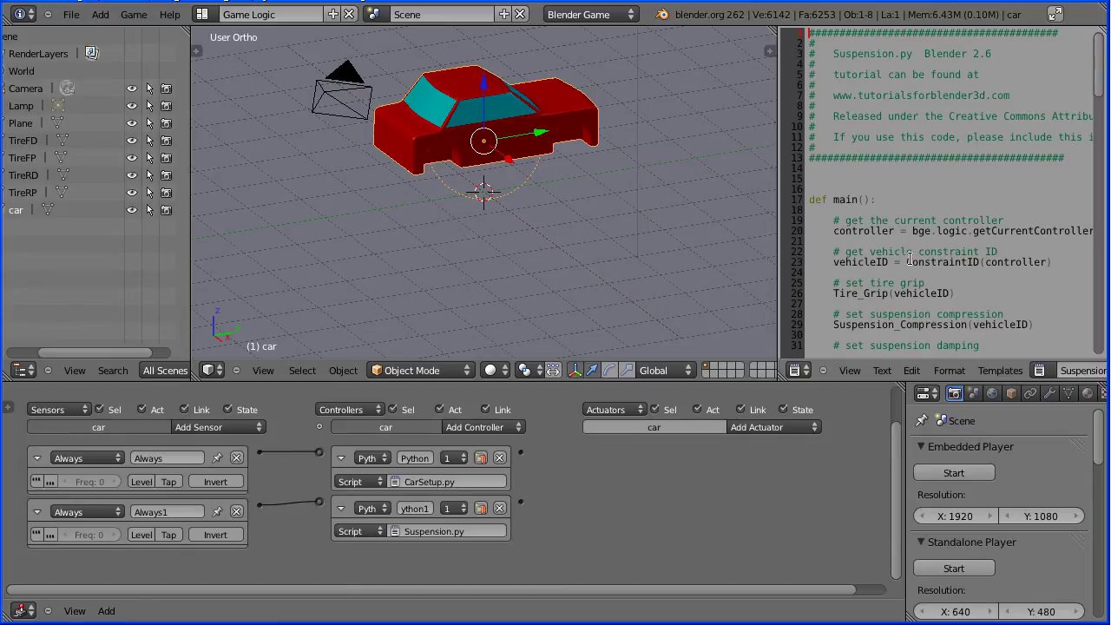
Collapse the Always and Always1 sensors and the CarSetup and Suspension controllers
{"action": "left_click", "coordinate": [35, 458]}
{"action": "left_click", "coordinate": [38, 485]}
{"action": "left_click", "coordinate": [338, 458]}
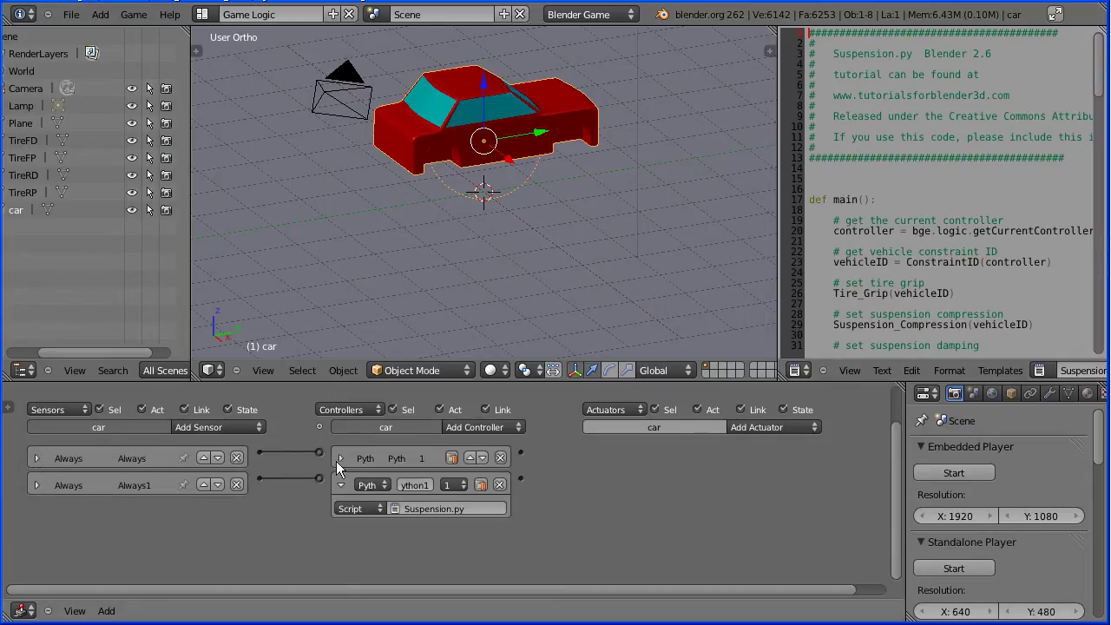
{"action": "left_click", "coordinate": [338, 485]}
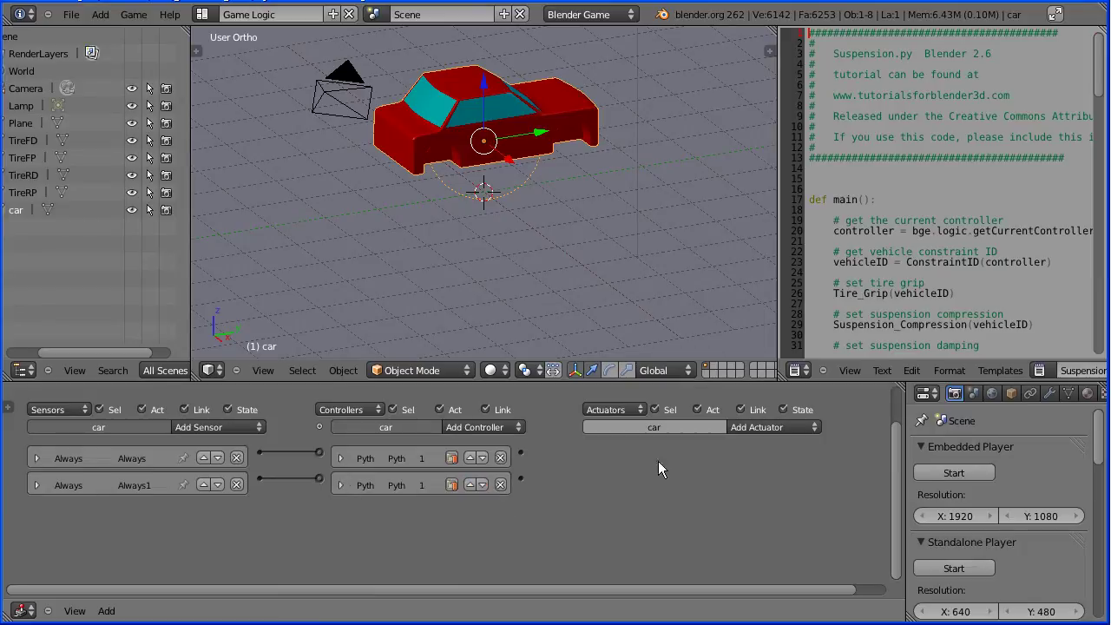
Load Powertrain.py into the text editor and make it internal to the blend file
{"action": "left_click", "coordinate": [883, 371]}
{"action": "left_click", "coordinate": [963, 335]}
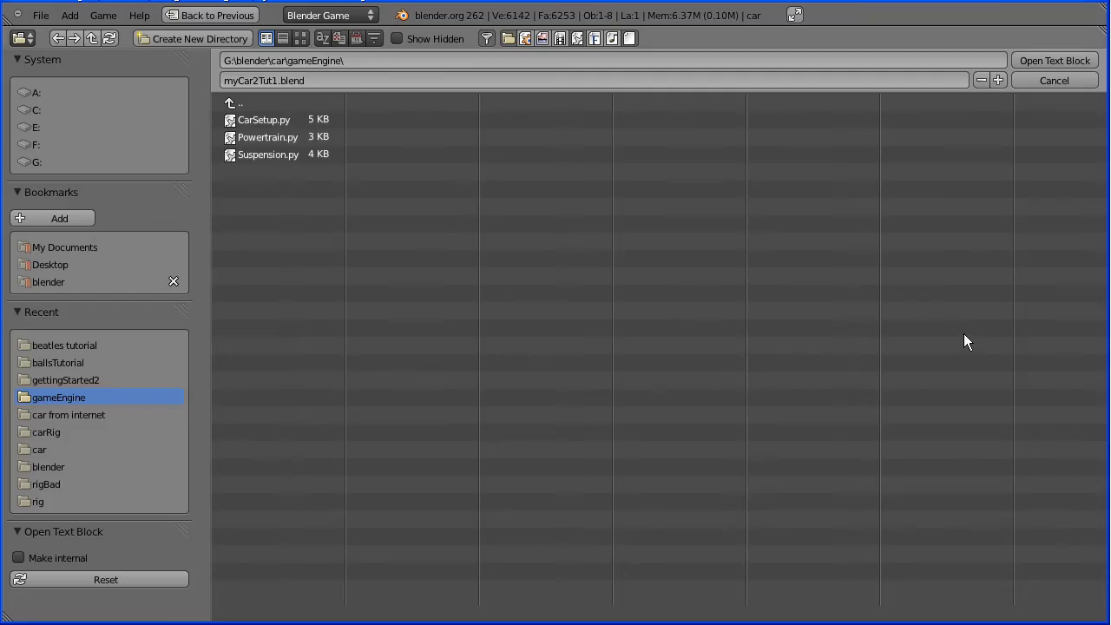
{"action": "left_click", "coordinate": [276, 137]}
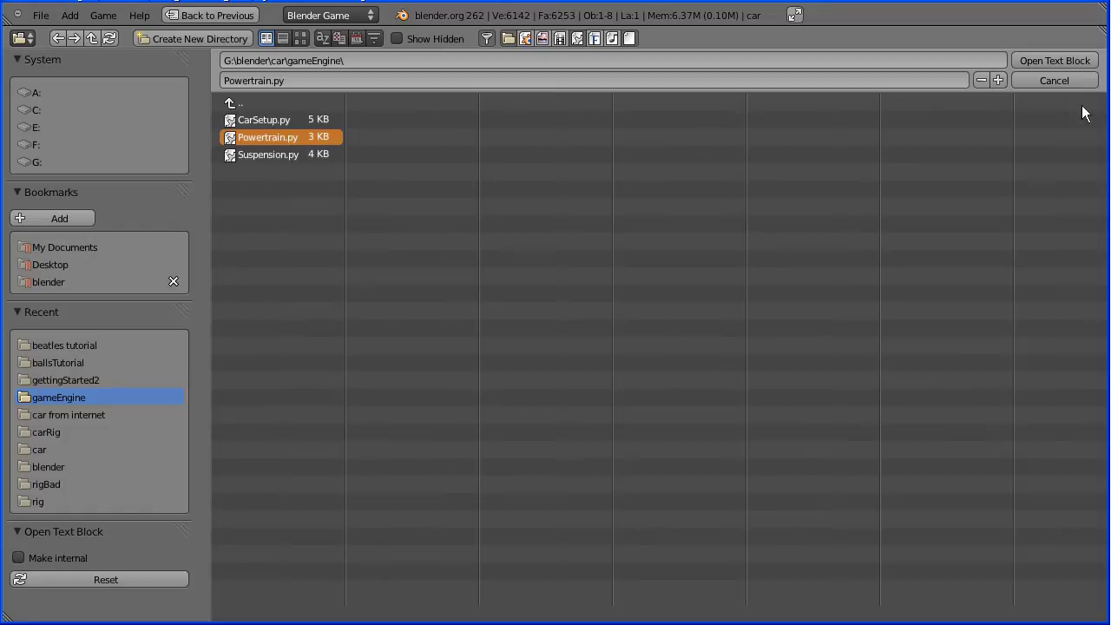
{"action": "left_click", "coordinate": [1083, 60]}
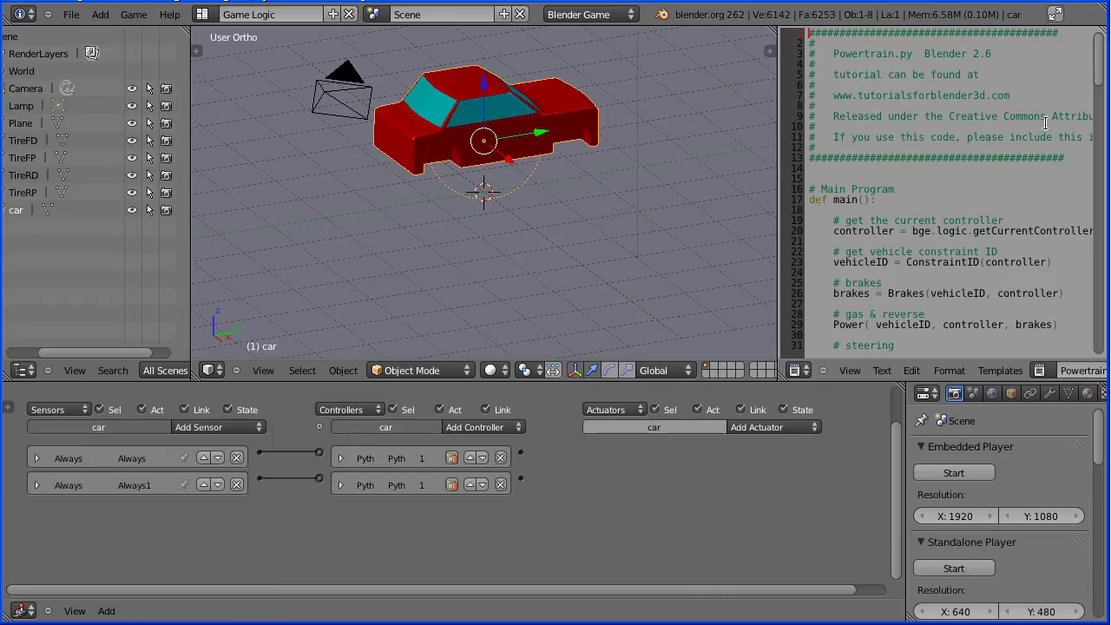
{"action": "left_click", "coordinate": [887, 374]}
{"action": "left_click", "coordinate": [969, 262]}
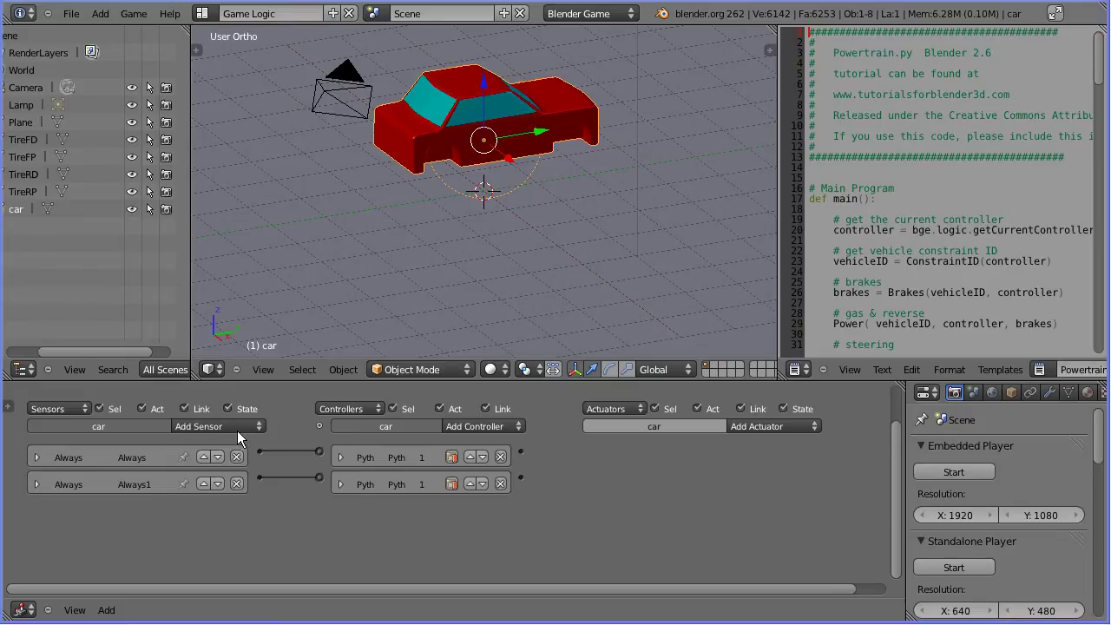
Add a Keyboard sensor and a third Python controller running Powertrain.py
{"action": "left_click", "coordinate": [237, 426]}
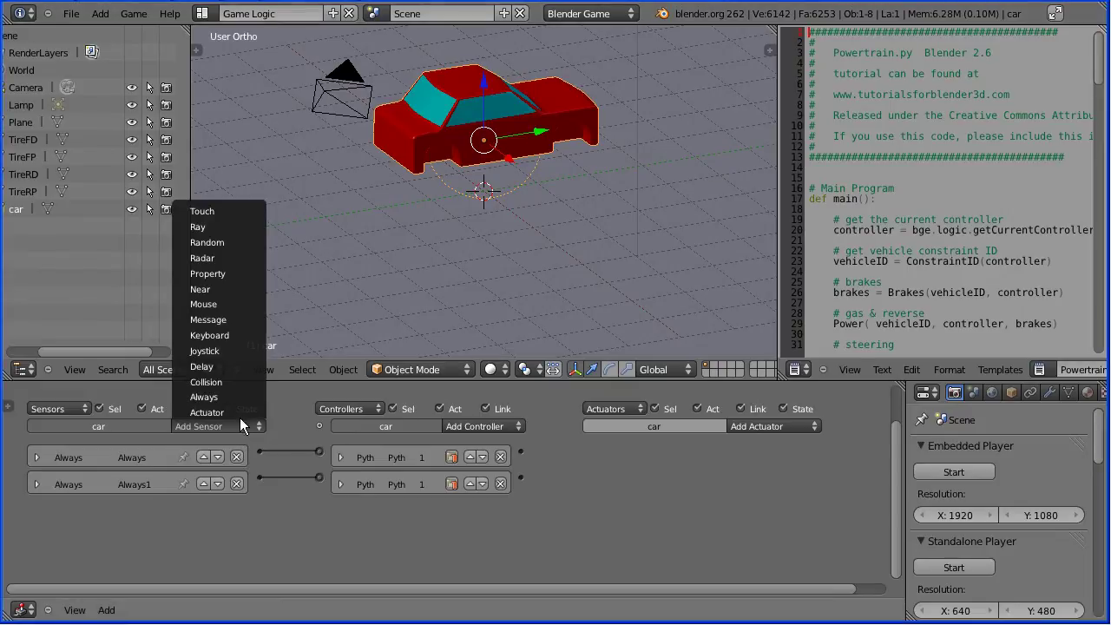
{"action": "left_click", "coordinate": [246, 336]}
{"action": "left_click", "coordinate": [472, 427]}
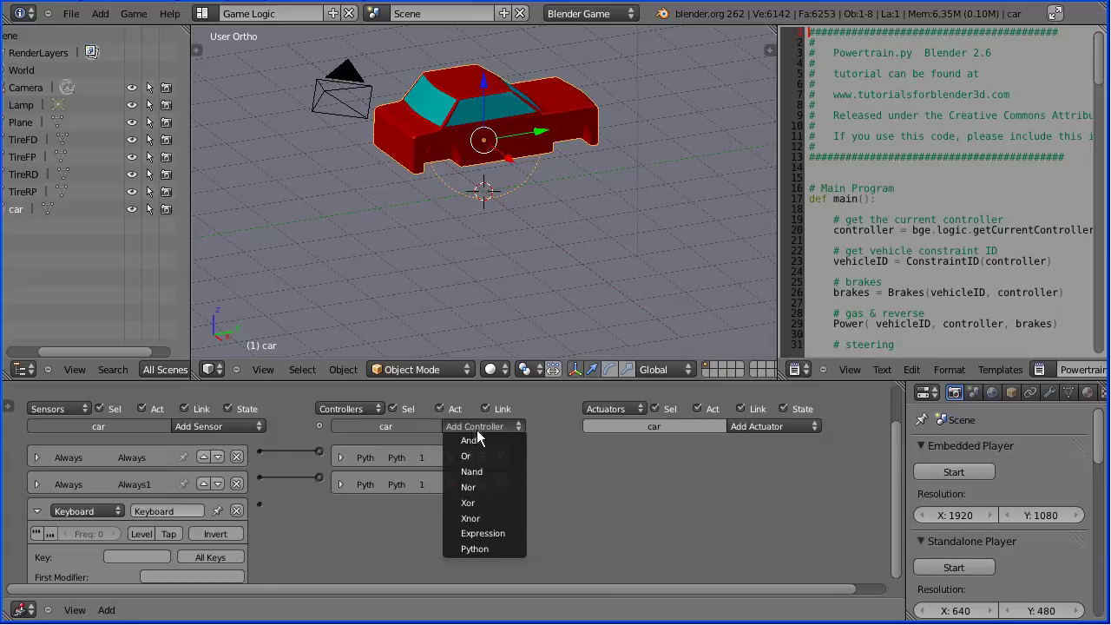
{"action": "left_click", "coordinate": [512, 548]}
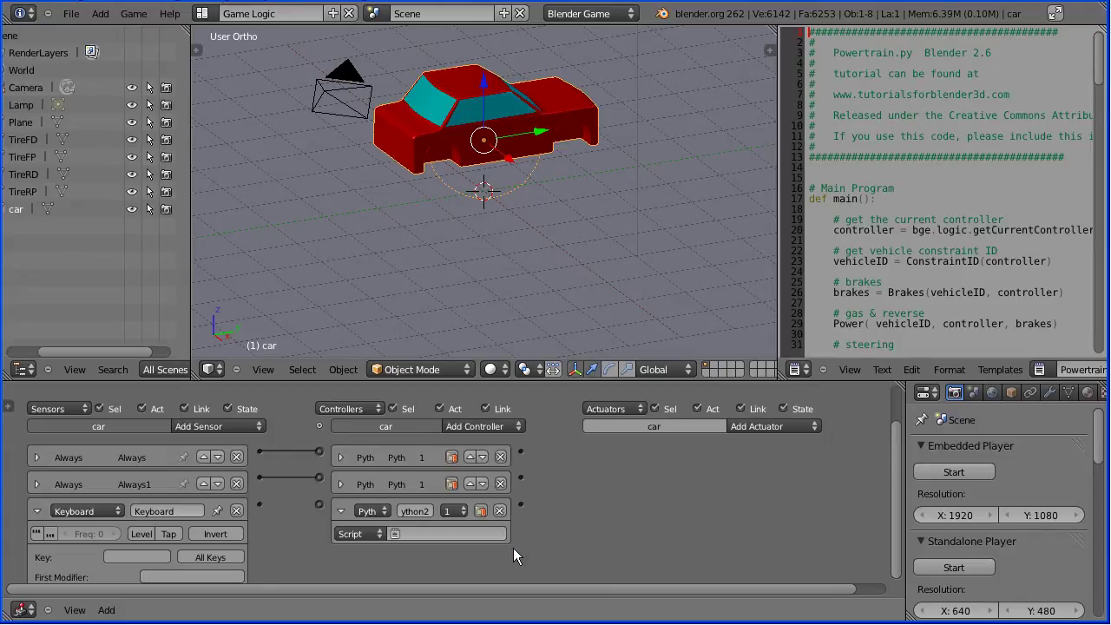
{"action": "left_click", "coordinate": [423, 533]}
{"action": "left_click", "coordinate": [425, 404]}
Name the Keyboard sensor Gas and assign it the Up Arrow key
{"action": "left_click", "coordinate": [178, 511]}
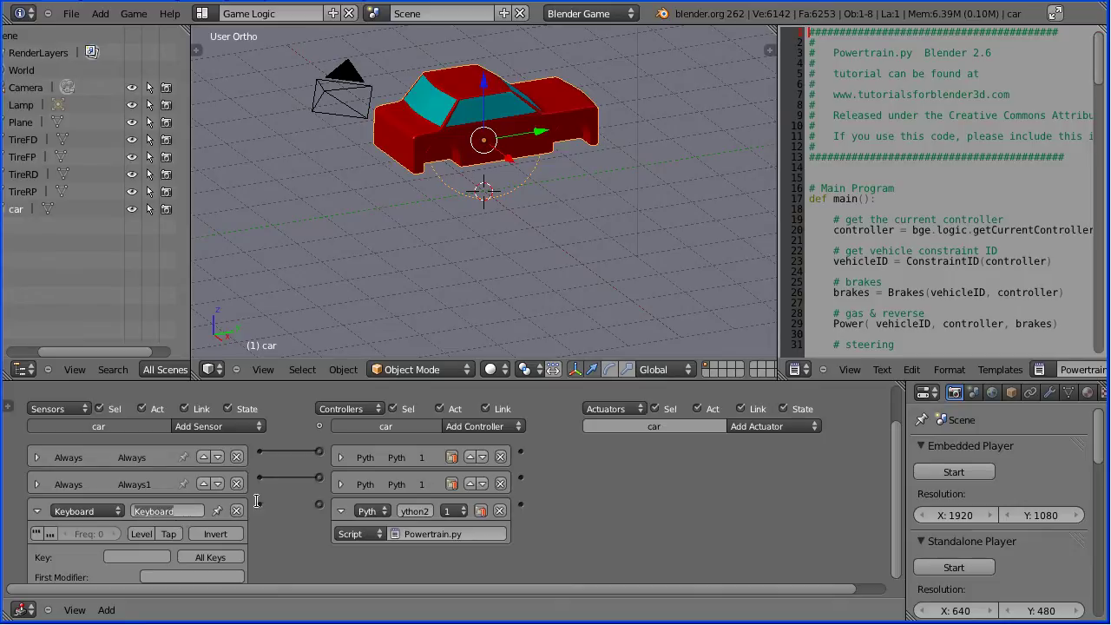
{"action": "type", "text": "Gas"}
{"action": "key", "text": "Return"}
{"action": "scroll", "coordinate": [1099, 57], "scroll_direction": "down", "scroll_amount": 20}
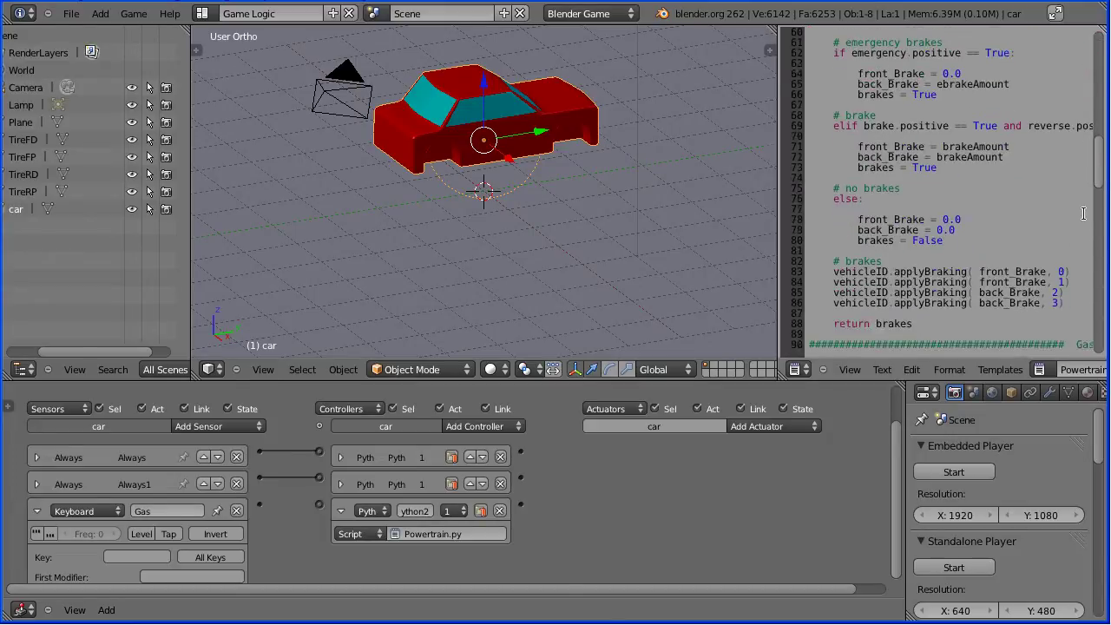
{"action": "scroll", "coordinate": [1080, 256], "scroll_direction": "down", "scroll_amount": 3}
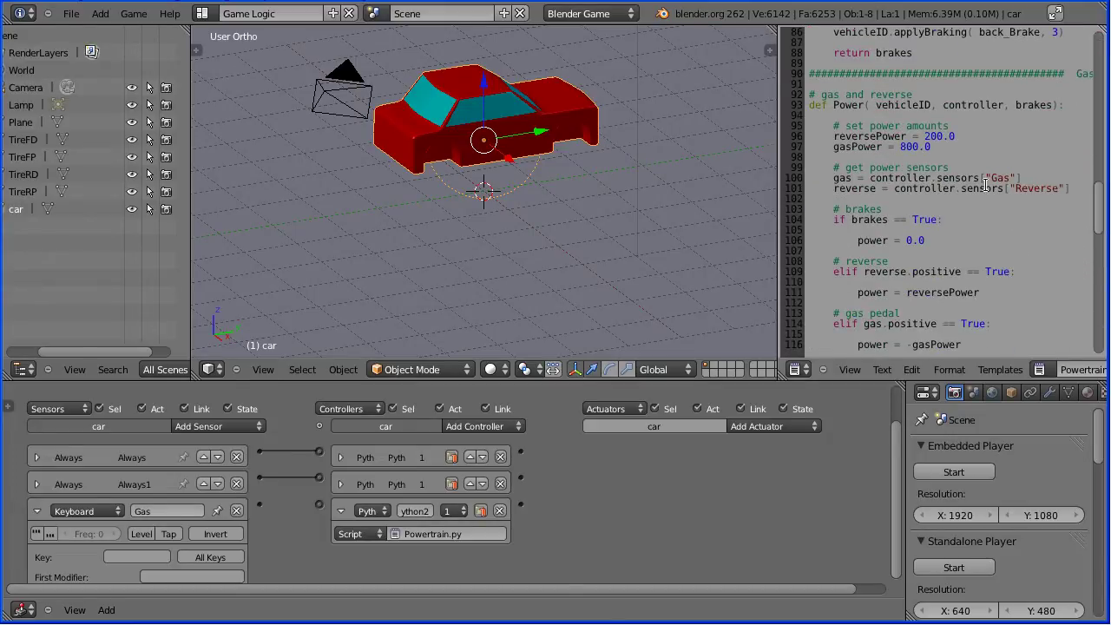
{"action": "left_click_drag", "start_coordinate": [989, 177], "coordinate": [1012, 177]}
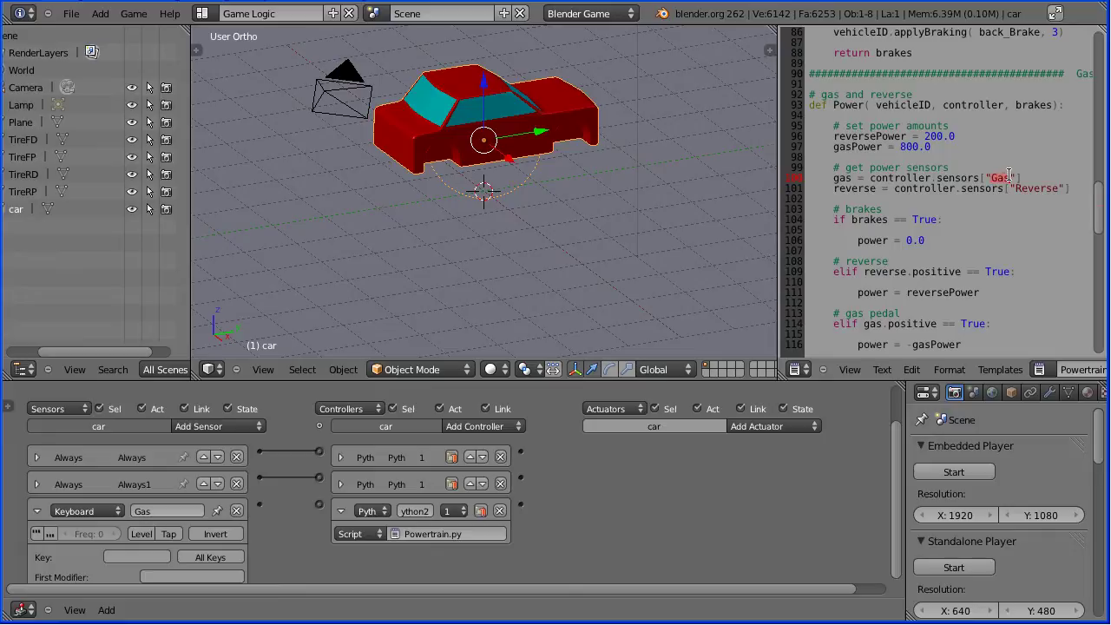
{"action": "left_click", "coordinate": [137, 556]}
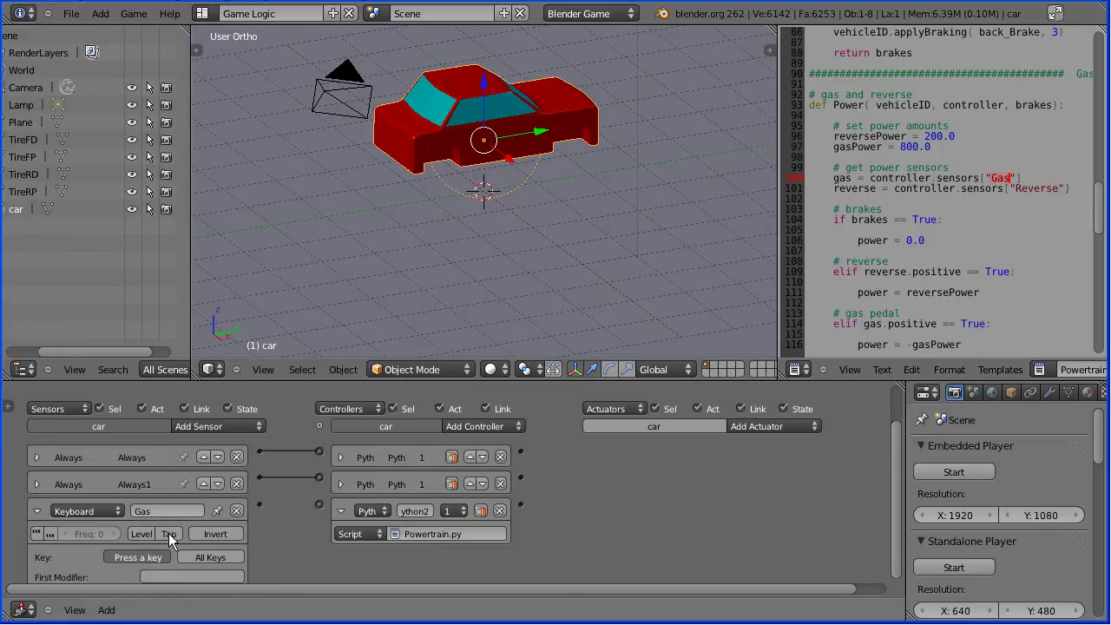
{"action": "key", "text": "Up"}
Collapse the Gas sensor and add two new Keyboard sensors
{"action": "left_click", "coordinate": [36, 509]}
{"action": "left_click", "coordinate": [223, 427]}
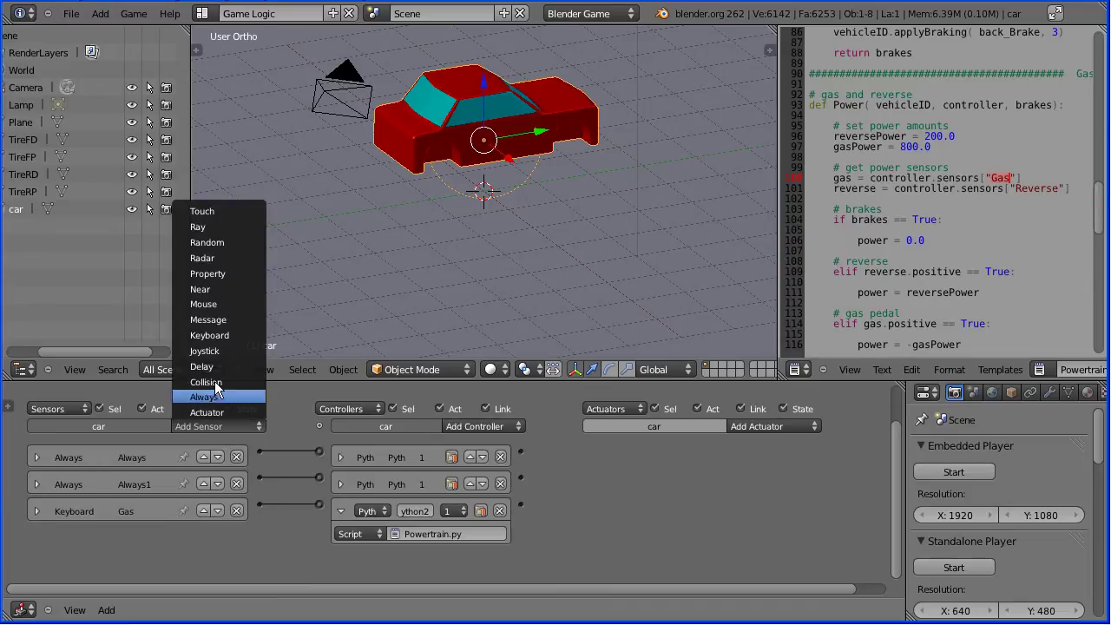
{"action": "left_click", "coordinate": [242, 334]}
{"action": "left_click", "coordinate": [218, 426]}
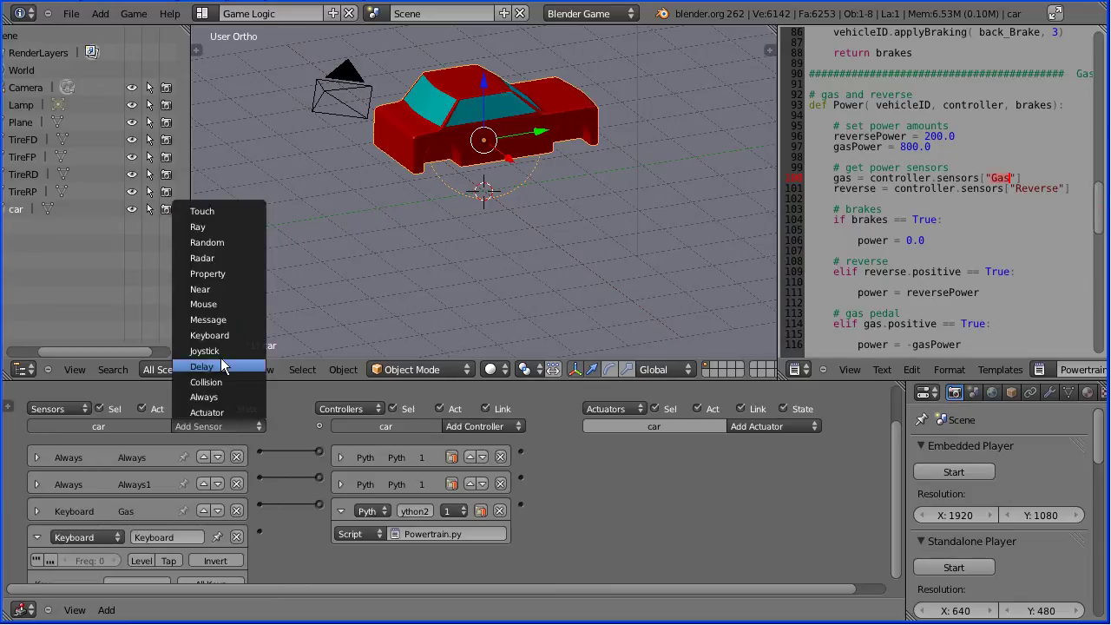
{"action": "left_click", "coordinate": [236, 335]}
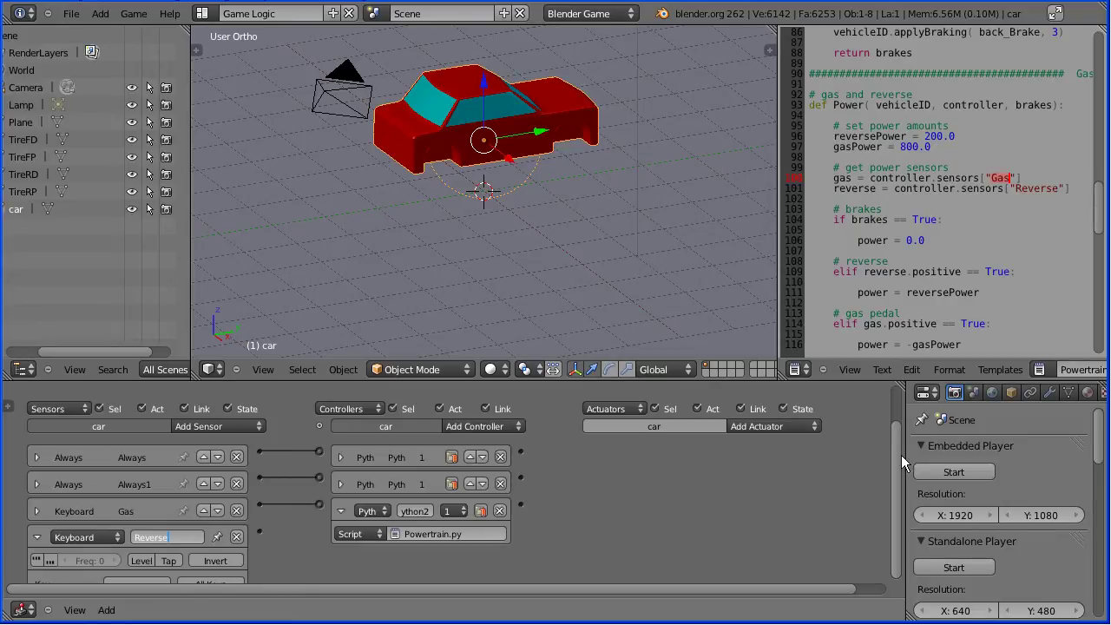
Name the first new sensor Reverse, set it to Down Arrow, and link it to Powertrain
{"action": "key", "text": "Return"}
{"action": "left_click_drag", "start_coordinate": [890, 493], "coordinate": [893, 534]}
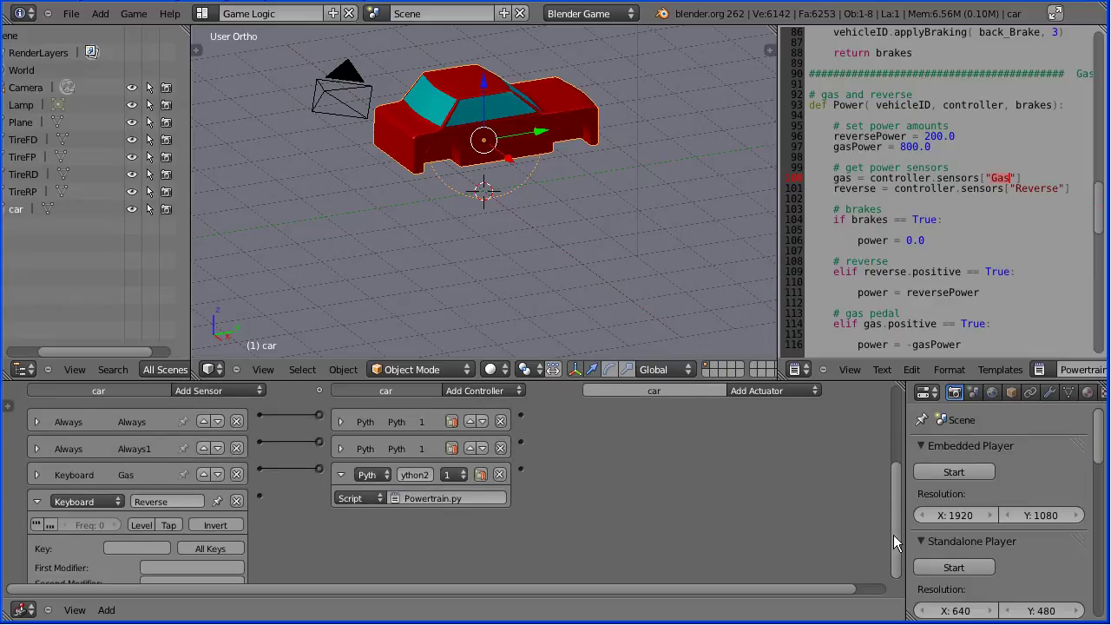
{"action": "left_click", "coordinate": [144, 542]}
{"action": "key", "text": "Down"}
{"action": "left_click_drag", "start_coordinate": [262, 496], "coordinate": [320, 469]}
Name the second sensor Left, set it to Left Arrow, and link it to Powertrain
{"action": "left_click", "coordinate": [36, 501]}
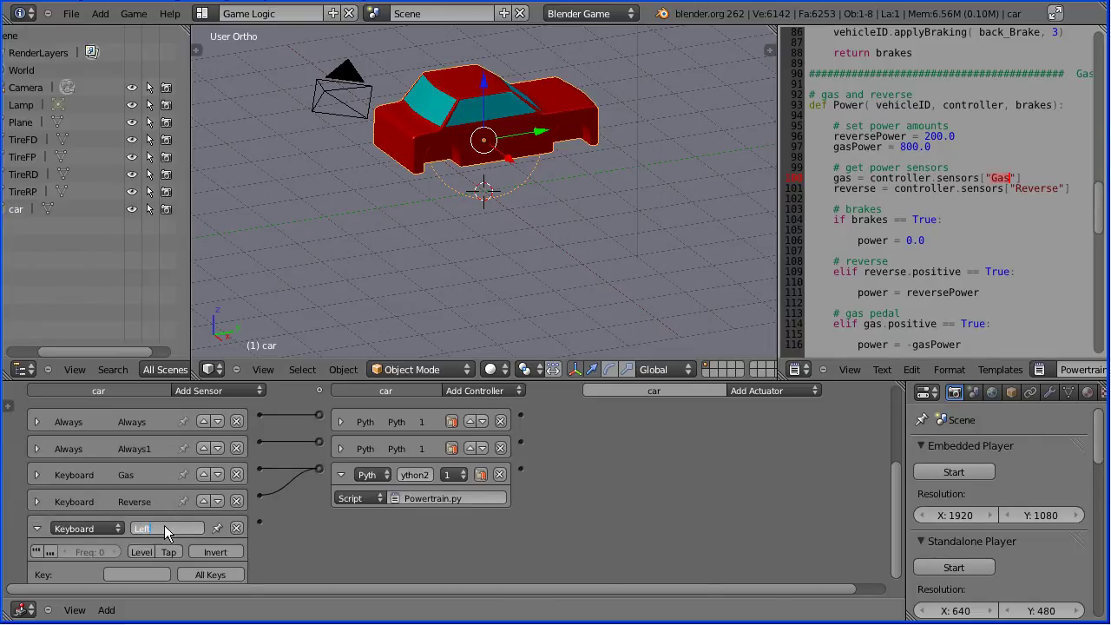
{"action": "key", "text": "Return"}
{"action": "left_click", "coordinate": [148, 575]}
{"action": "key", "text": "Left"}
{"action": "left_click_drag", "start_coordinate": [321, 469], "coordinate": [319, 469]}
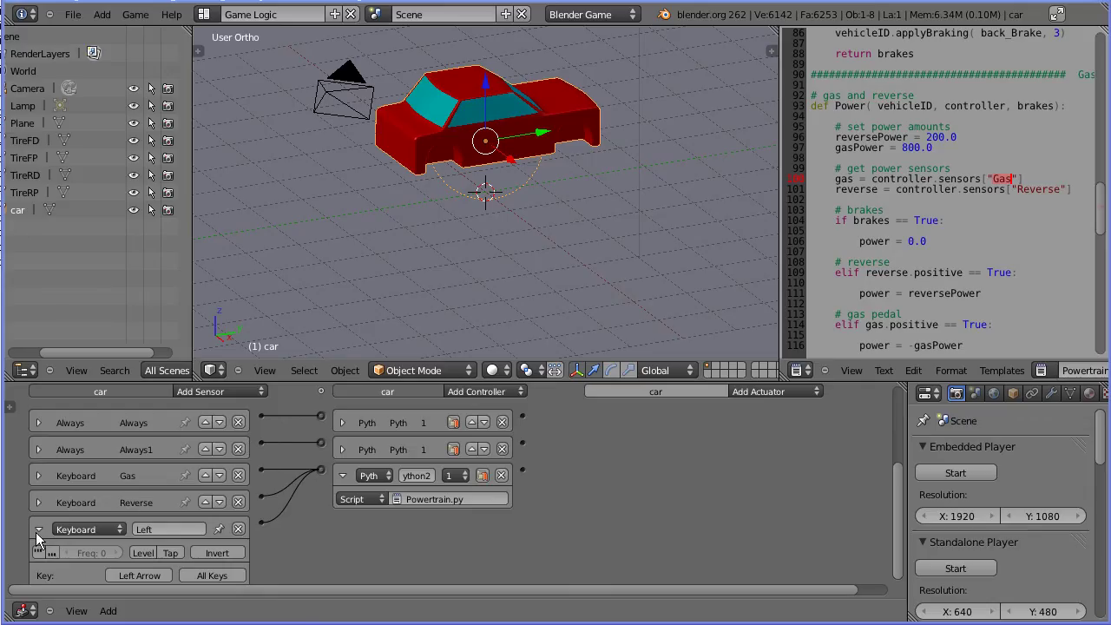
Collapse the Left sensor and add three more Keyboard sensors
{"action": "left_click", "coordinate": [37, 530]}
{"action": "left_click", "coordinate": [232, 391]}
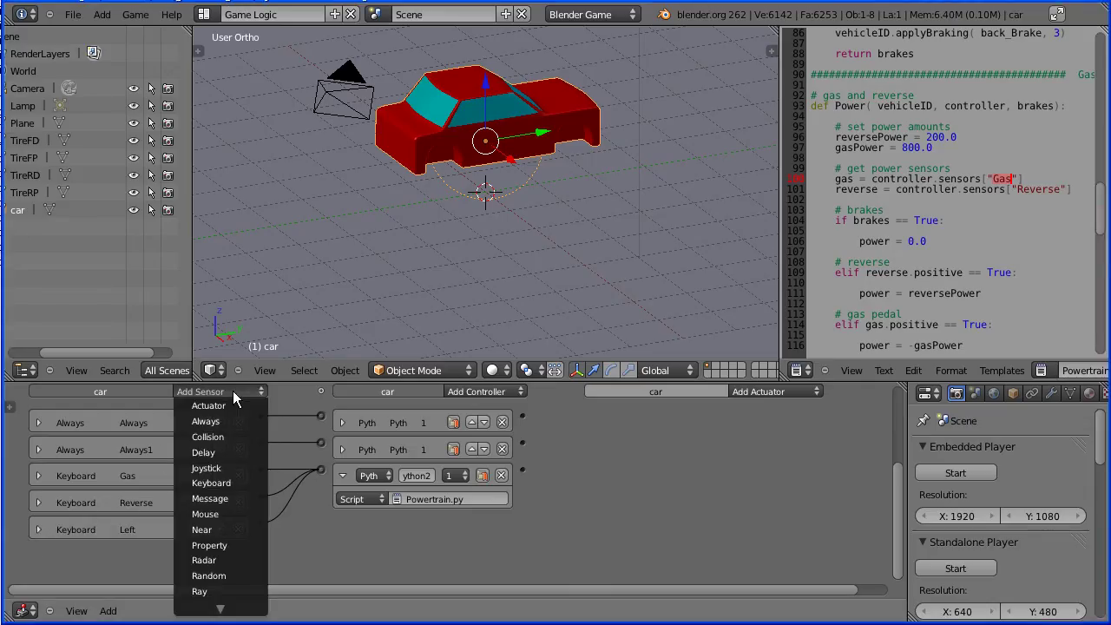
{"action": "left_click", "coordinate": [232, 482]}
{"action": "left_click", "coordinate": [246, 391]}
{"action": "left_click", "coordinate": [247, 483]}
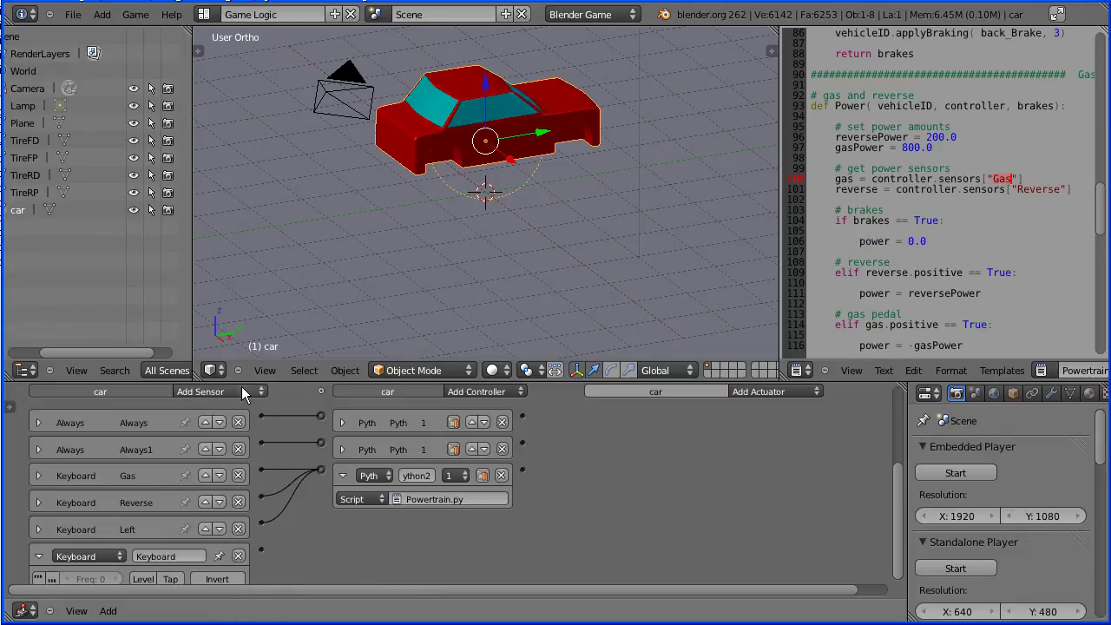
{"action": "left_click", "coordinate": [241, 391]}
{"action": "left_click", "coordinate": [240, 481]}
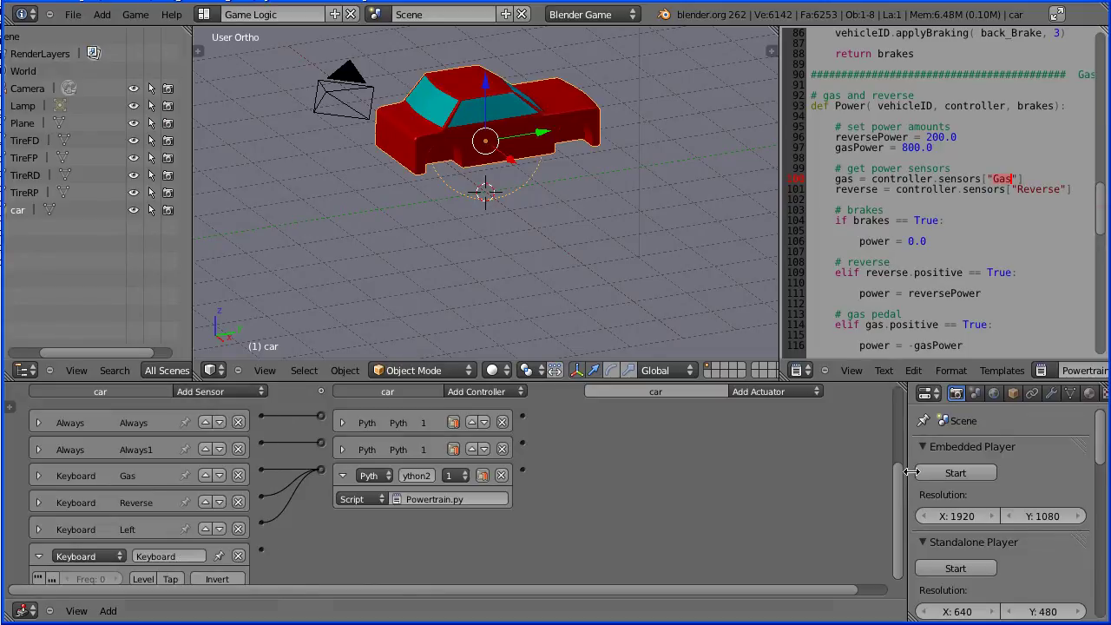
{"action": "left_click_drag", "start_coordinate": [901, 495], "coordinate": [900, 595]}
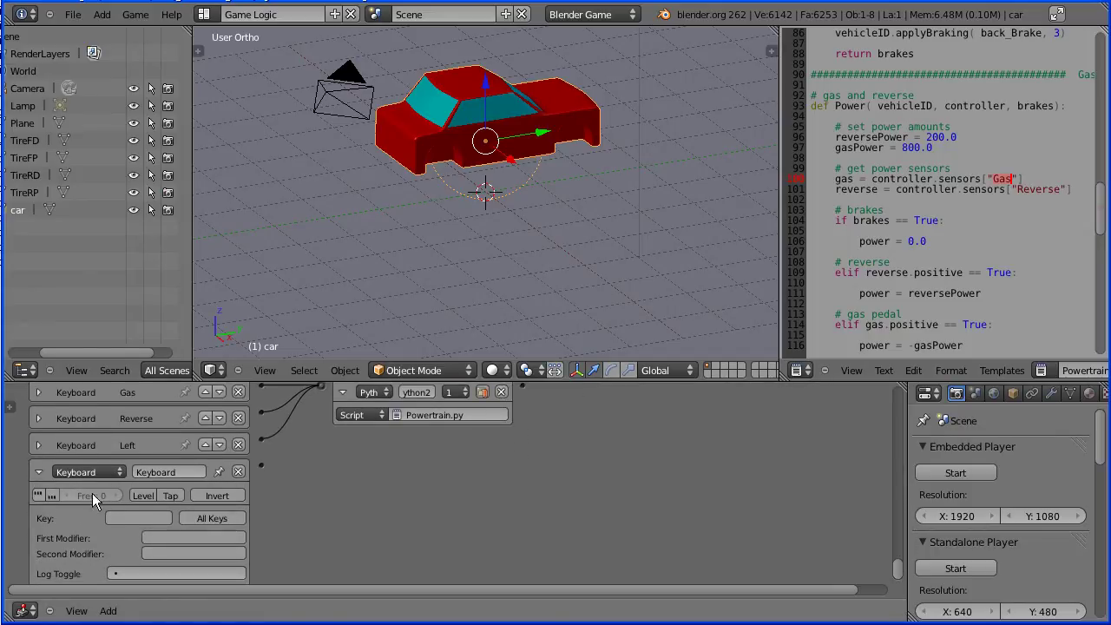
Name the first new sensor Right and assign it the Right Arrow key
{"action": "left_click", "coordinate": [174, 475]}
{"action": "type", "text": "Right"}
{"action": "left_click", "coordinate": [161, 518]}
{"action": "key", "text": "Right"}
{"action": "left_click", "coordinate": [37, 471]}
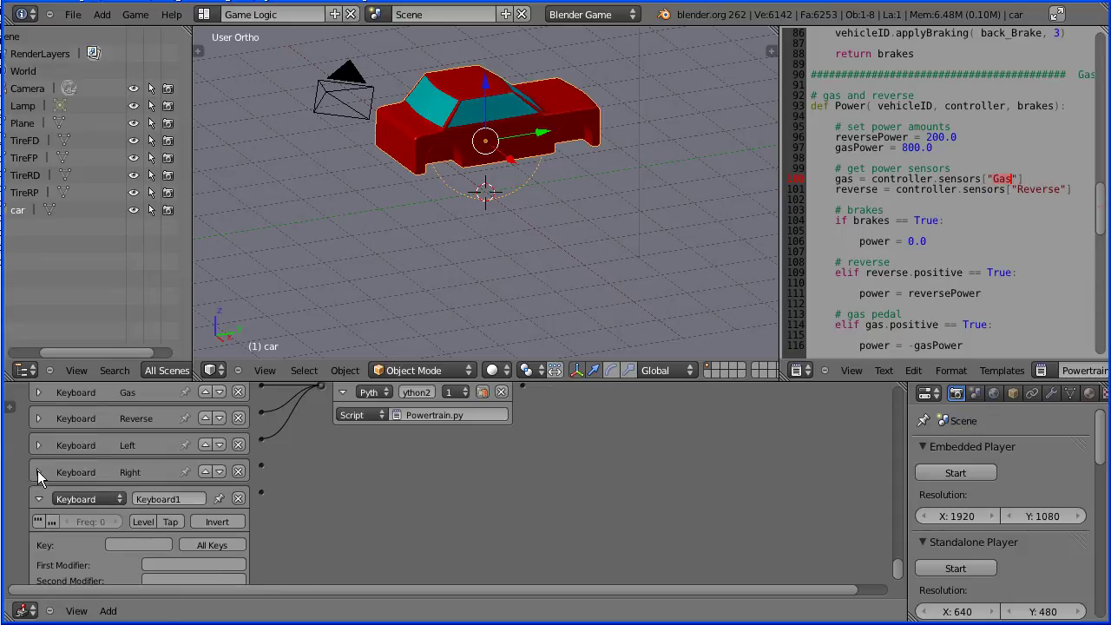
Name the next sensor Brake and assign it the Space key
{"action": "left_click", "coordinate": [155, 498]}
{"action": "type", "text": "Brake"}
{"action": "left_click", "coordinate": [128, 547]}
{"action": "key", "text": "space"}
{"action": "left_click", "coordinate": [38, 499]}
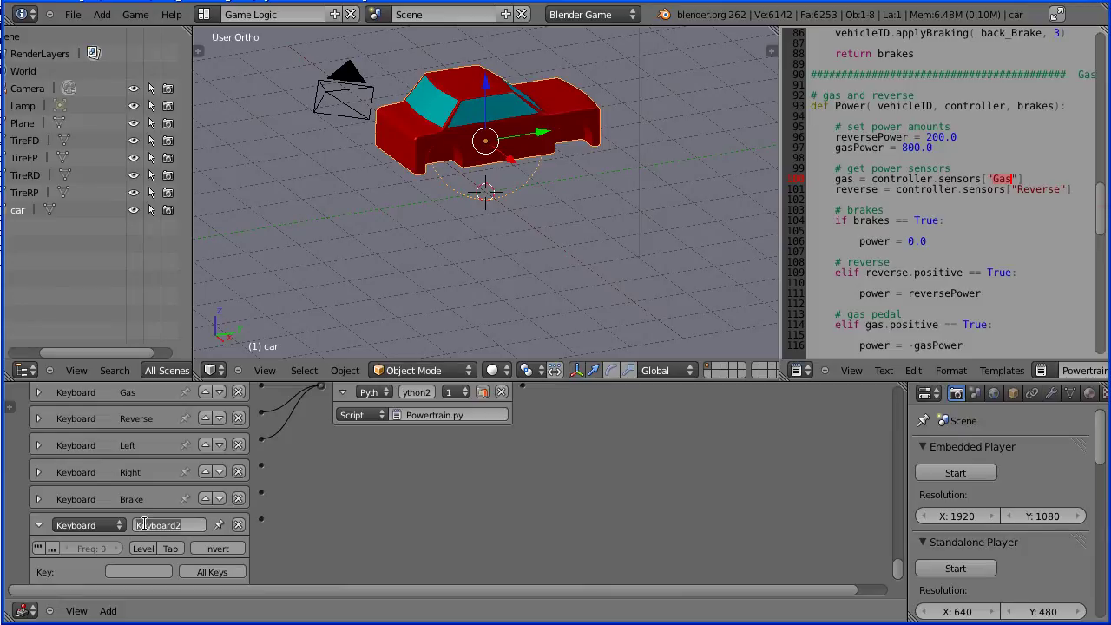
Name the last sensor EBrake with key B, then link EBrake, Brake and Right to Powertrain
{"action": "type", "text": "Ebrake"}
{"action": "key", "text": "Return"}
{"action": "key", "text": "b"}
{"action": "left_click_drag", "start_coordinate": [261, 518], "coordinate": [324, 386]}
{"action": "left_click_drag", "start_coordinate": [262, 492], "coordinate": [320, 384]}
{"action": "left_click_drag", "start_coordinate": [261, 465], "coordinate": [319, 383]}
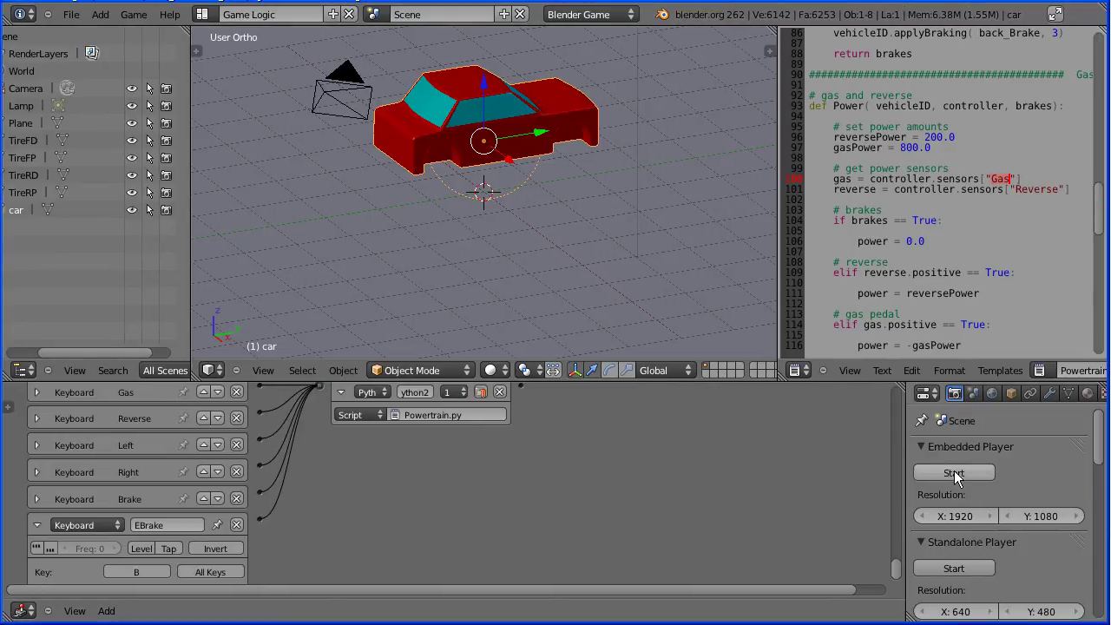
{"action": "left_click", "coordinate": [953, 472]}
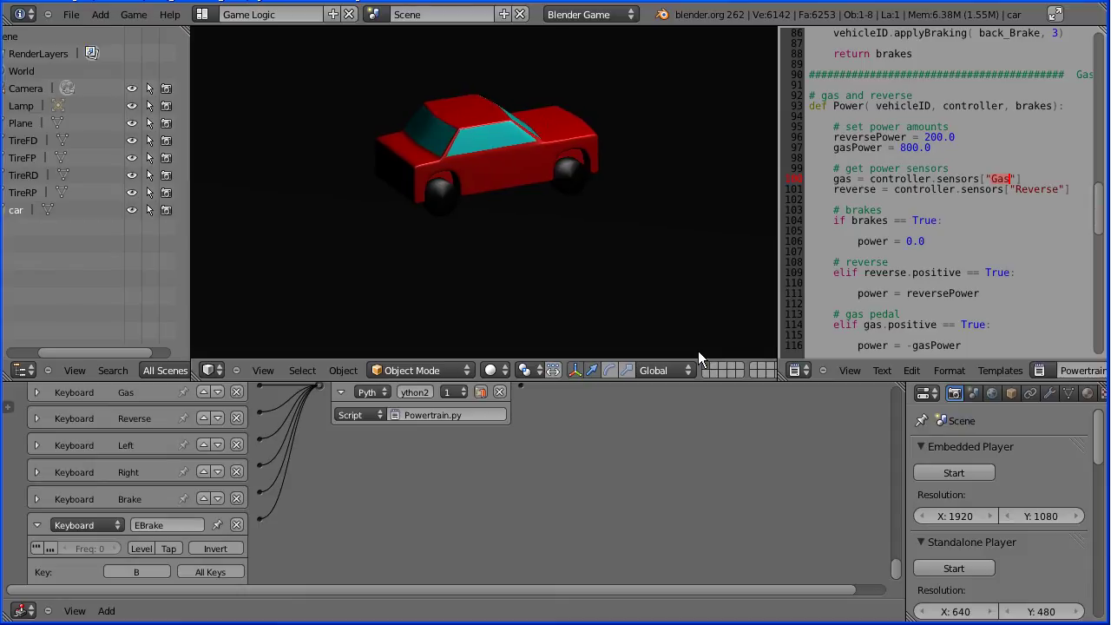
{"action": "key", "text": "Down"}
{"action": "key", "text": "Up"}
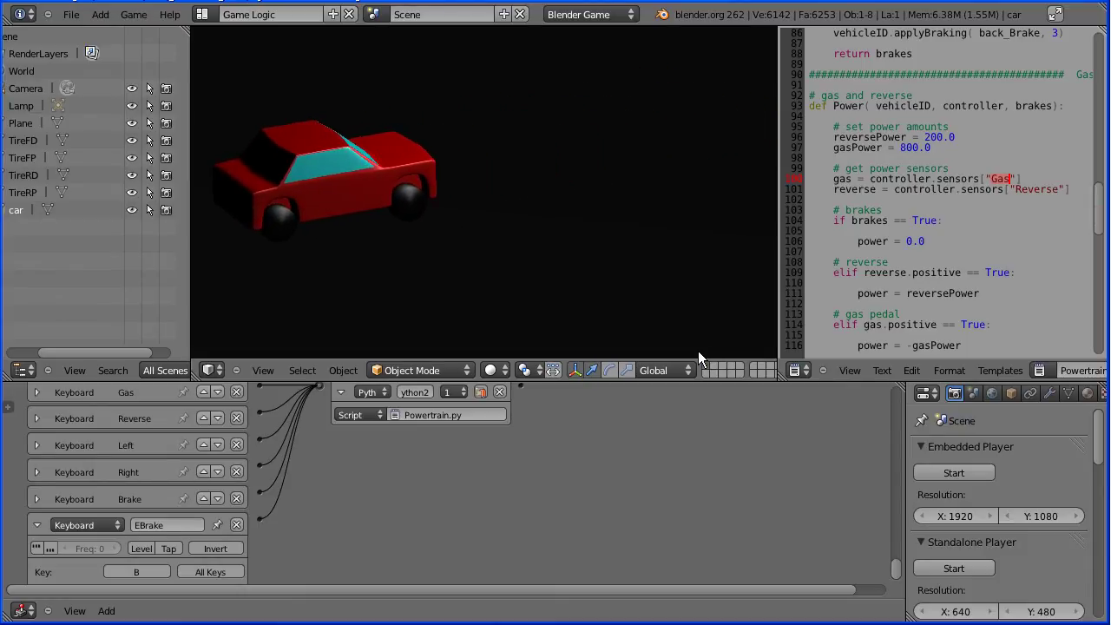
{"action": "key", "text": "Up"}
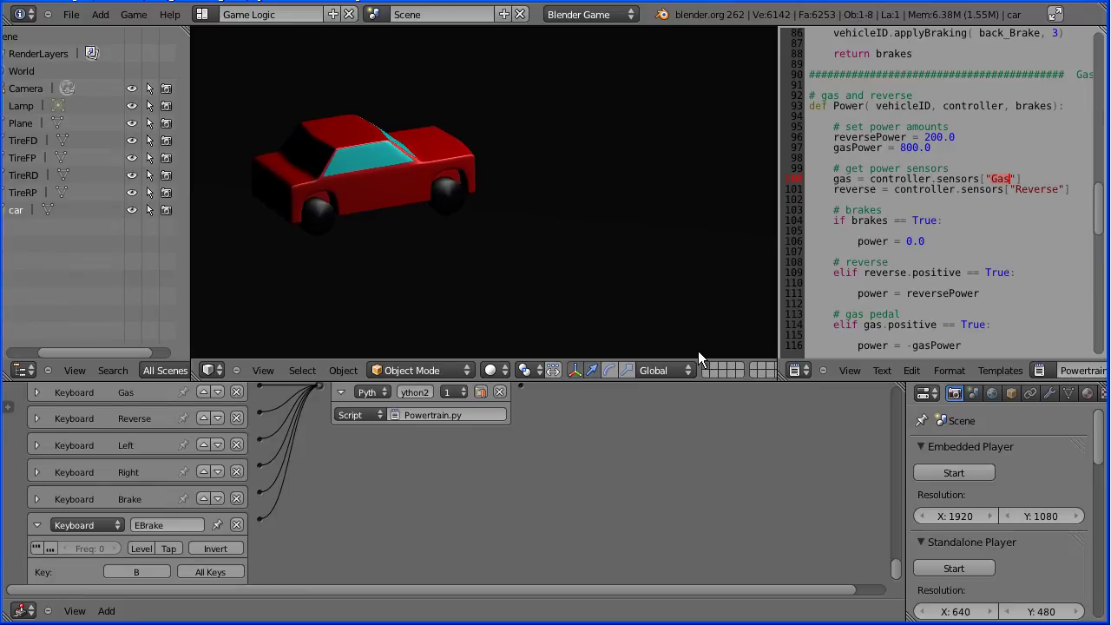
{"action": "key", "text": "Escape"}
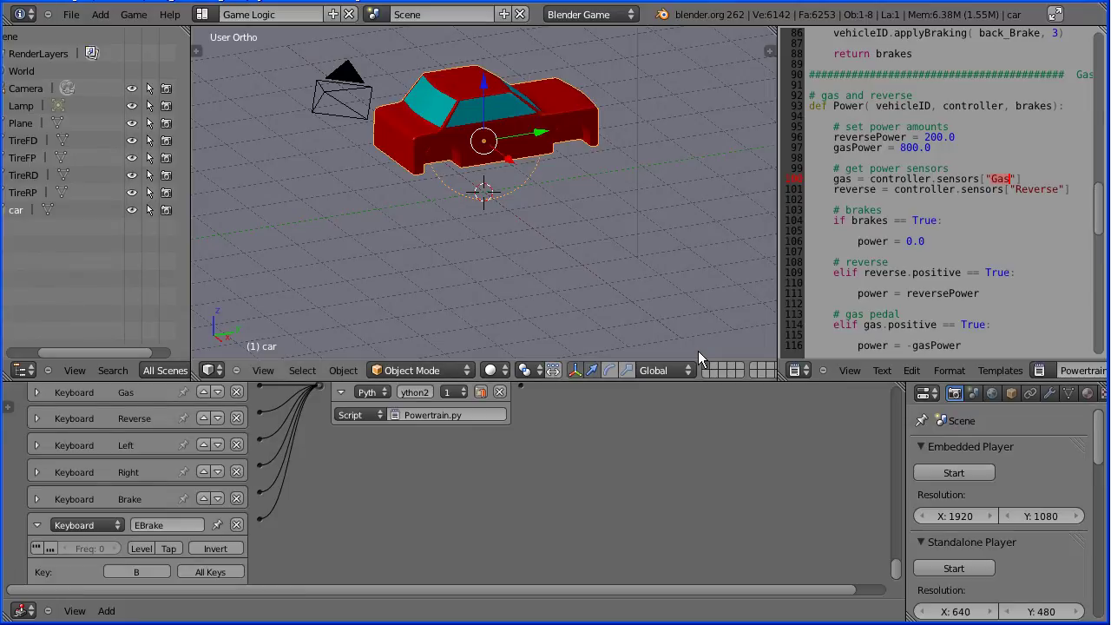
Show CarSetup.py and change the -0.1 tire heights on lines 114–117 to 0
{"action": "left_click", "coordinate": [1044, 370]}
{"action": "left_click", "coordinate": [954, 395]}
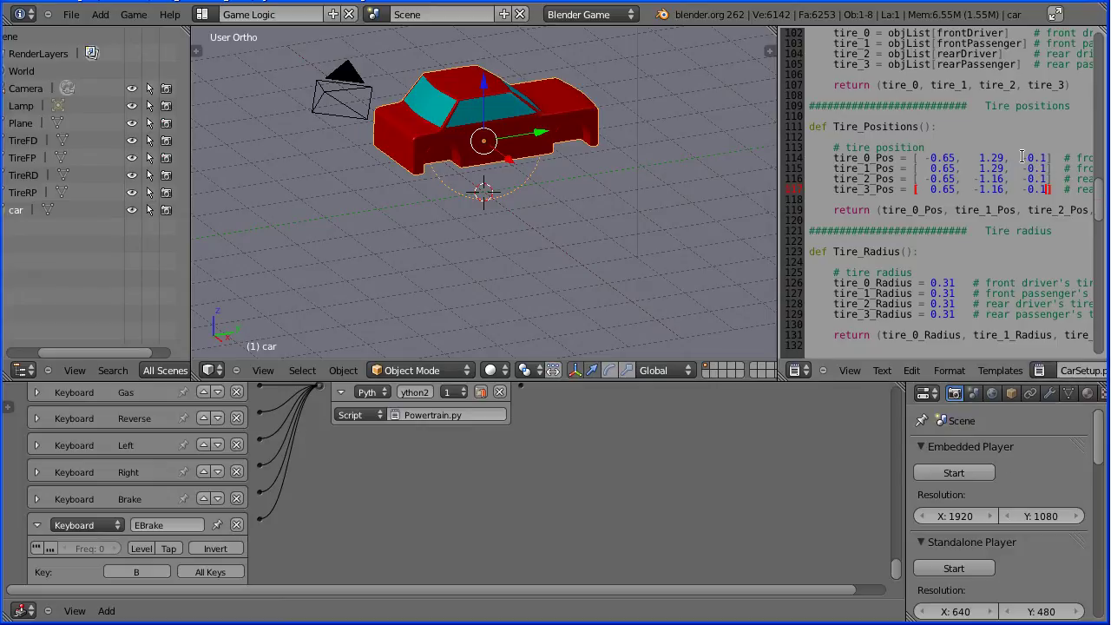
{"action": "left_click_drag", "start_coordinate": [1020, 157], "coordinate": [1045, 157]}
{"action": "type", "text": "0"}
{"action": "left_click_drag", "start_coordinate": [1022, 168], "coordinate": [1044, 189]}
{"action": "type", "text": "0"}
{"action": "type", "text": "0"}
{"action": "type", "text": "0"}
Select the lamp and raise it high above the car
{"action": "scroll", "coordinate": [531, 230], "scroll_direction": "down", "scroll_amount": 5}
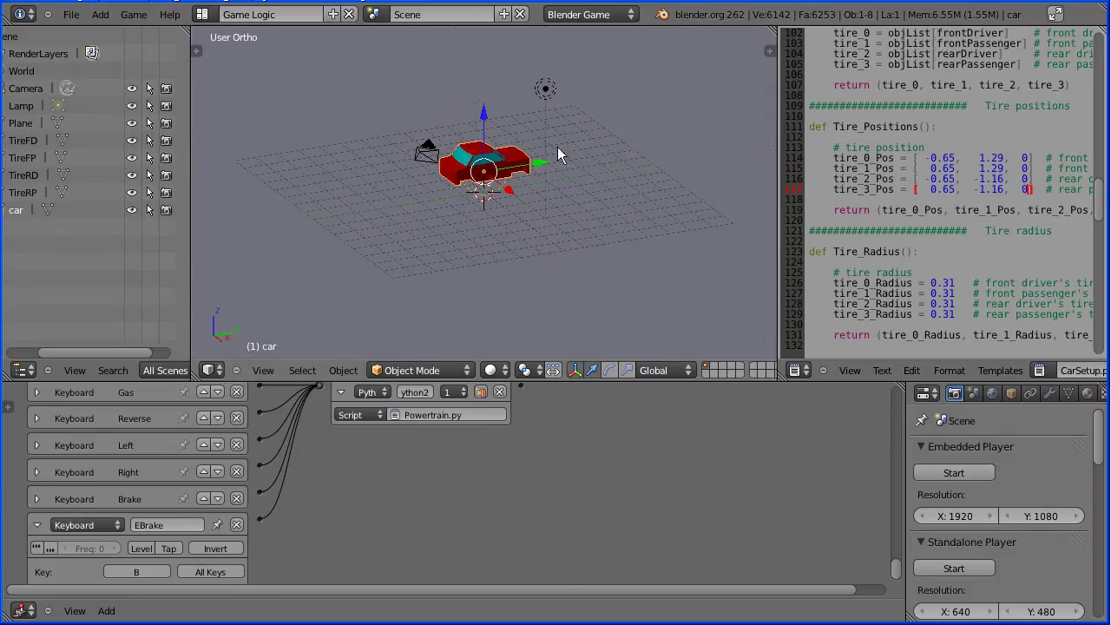
{"action": "right_click", "coordinate": [545, 90]}
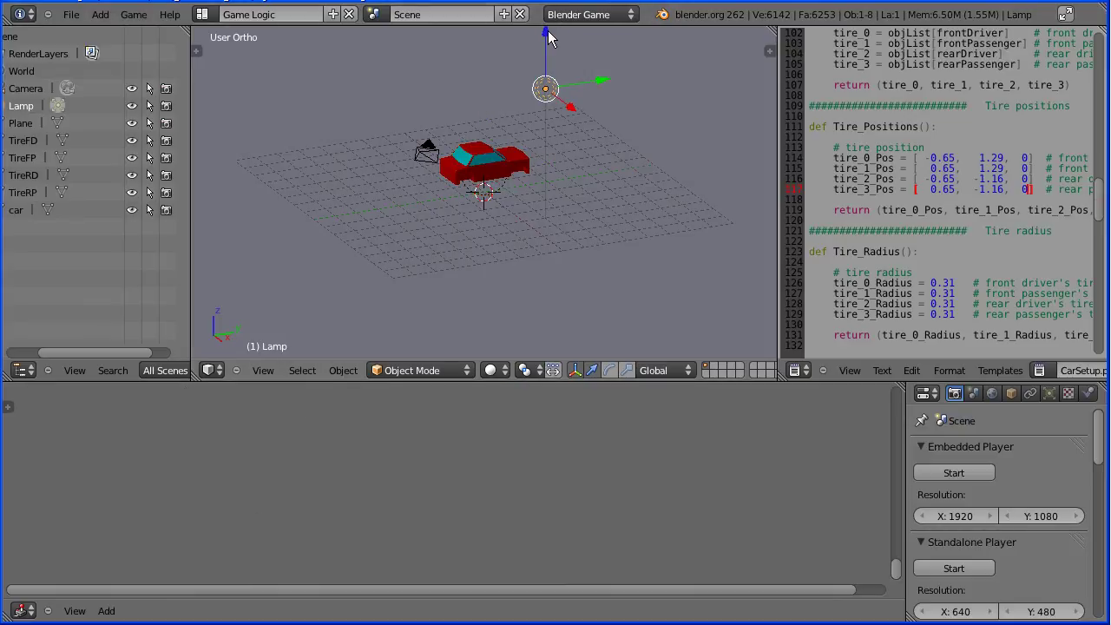
{"action": "left_click_drag", "start_coordinate": [546, 39], "coordinate": [548, 2]}
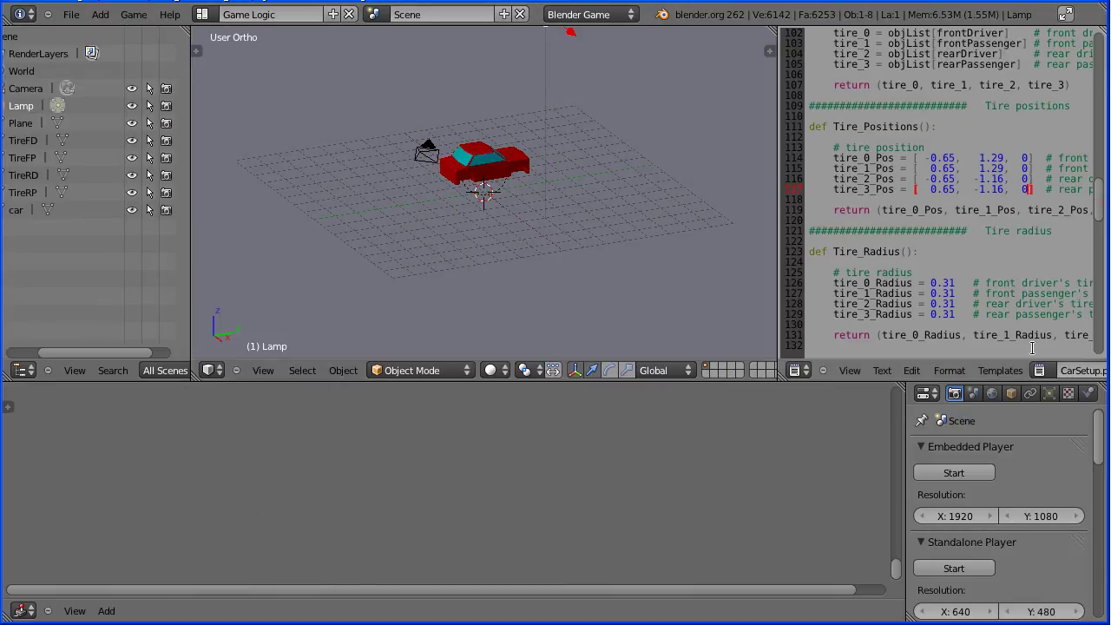
Set the lamp's Energy to 5.000
{"action": "left_click", "coordinate": [1049, 394]}
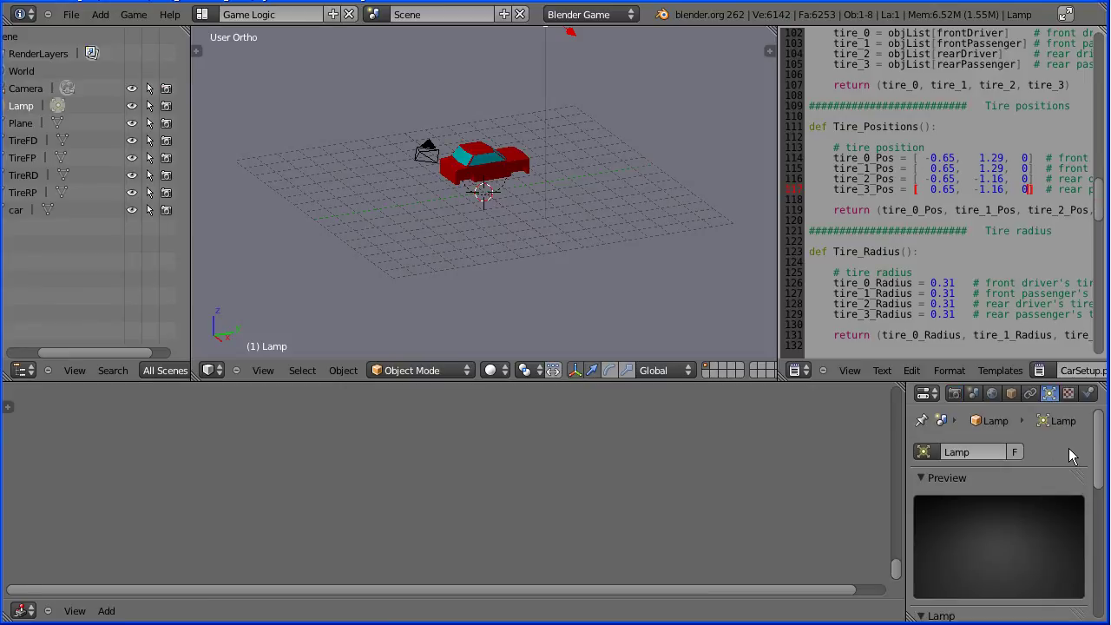
{"action": "left_click_drag", "start_coordinate": [1096, 442], "coordinate": [1096, 501]}
{"action": "left_click", "coordinate": [957, 536]}
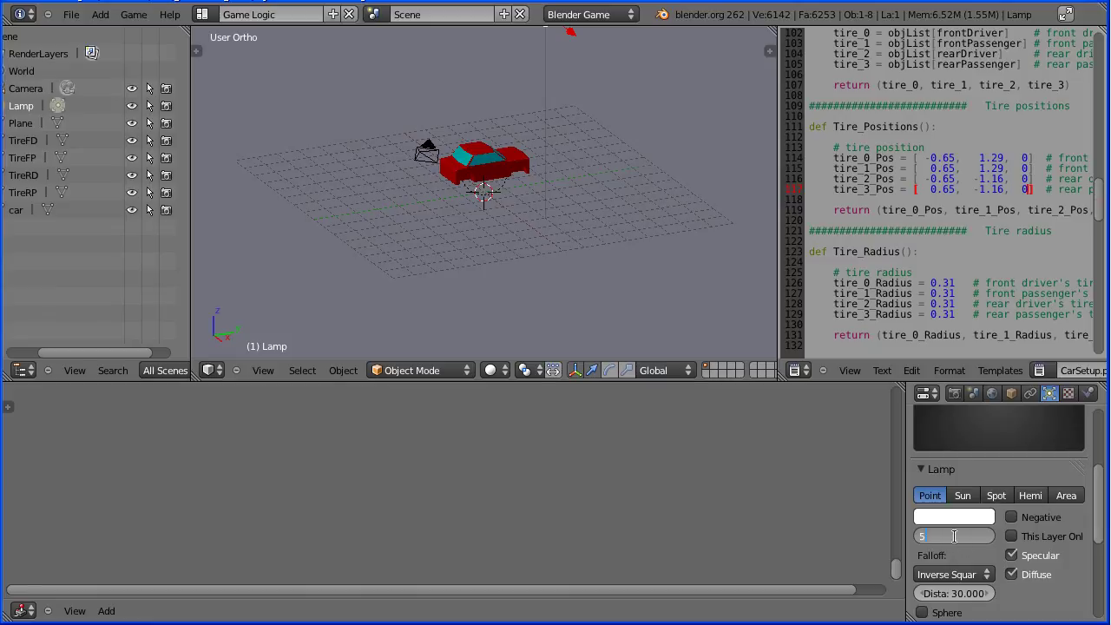
{"action": "type", "text": "5"}
{"action": "key", "text": "Return"}
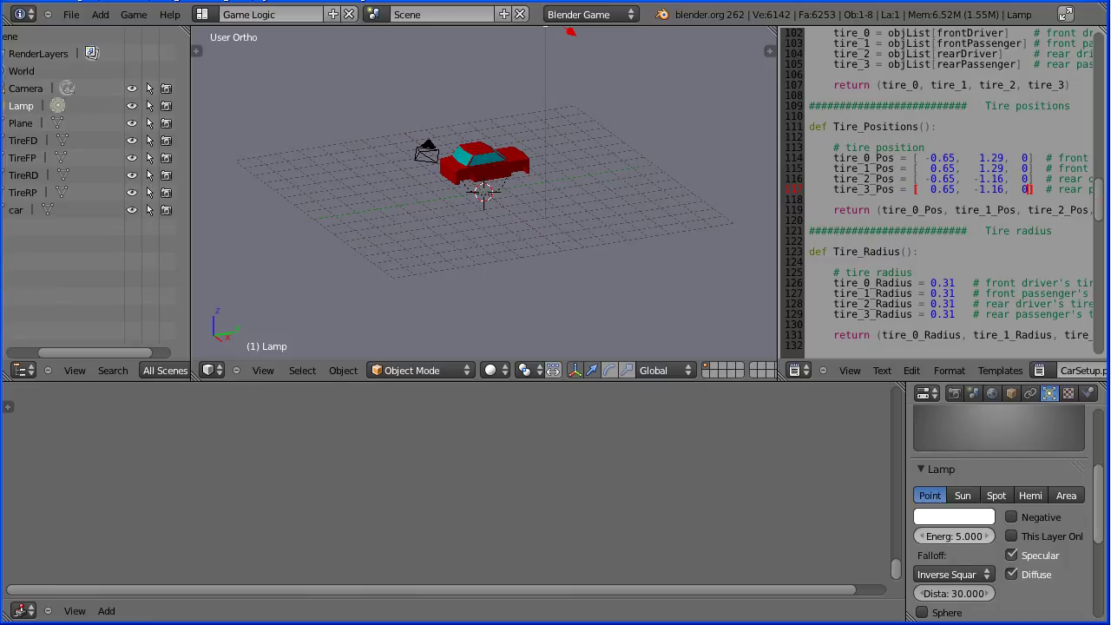
{"action": "left_click", "coordinate": [269, 373]}
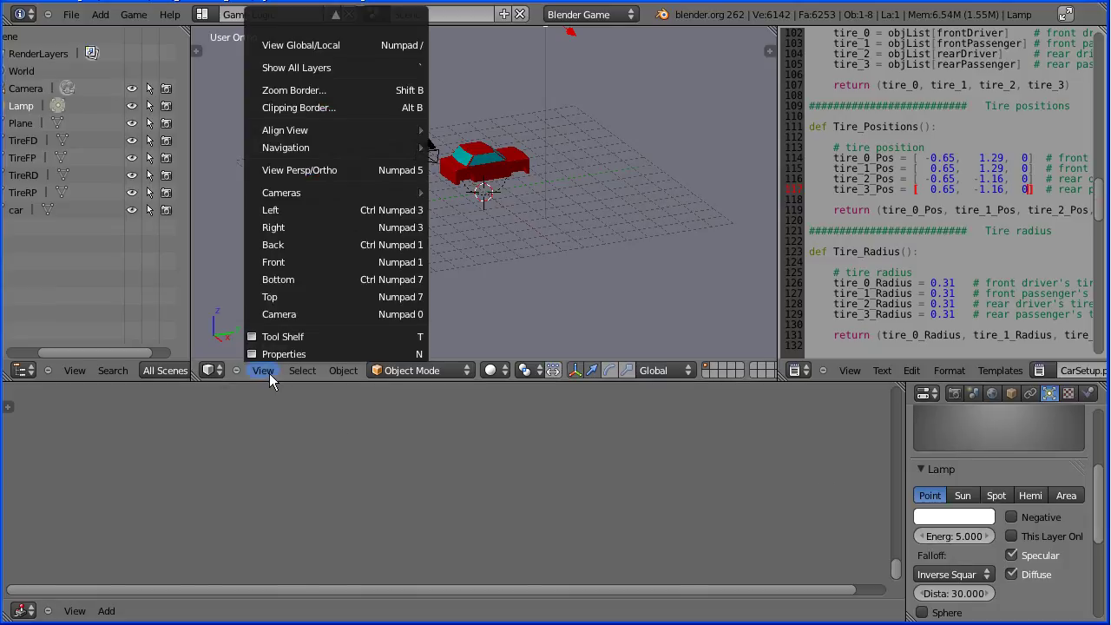
Switch the 3D view to perspective, then run the embedded game to test-drive the car
{"action": "left_click", "coordinate": [306, 171]}
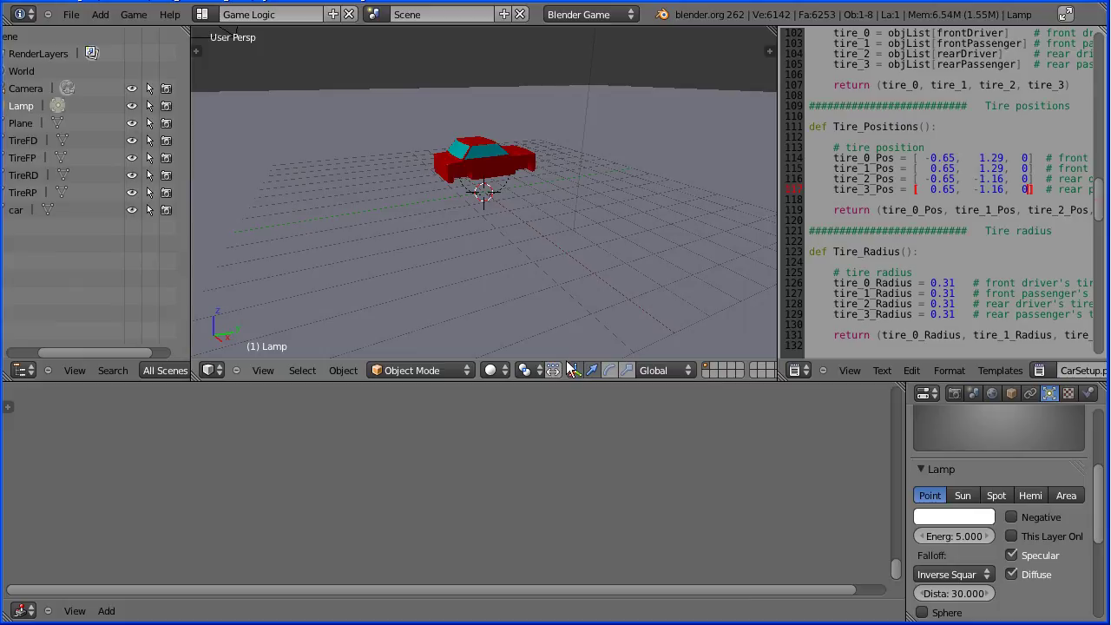
{"action": "left_click", "coordinate": [950, 394]}
{"action": "left_click", "coordinate": [951, 476]}
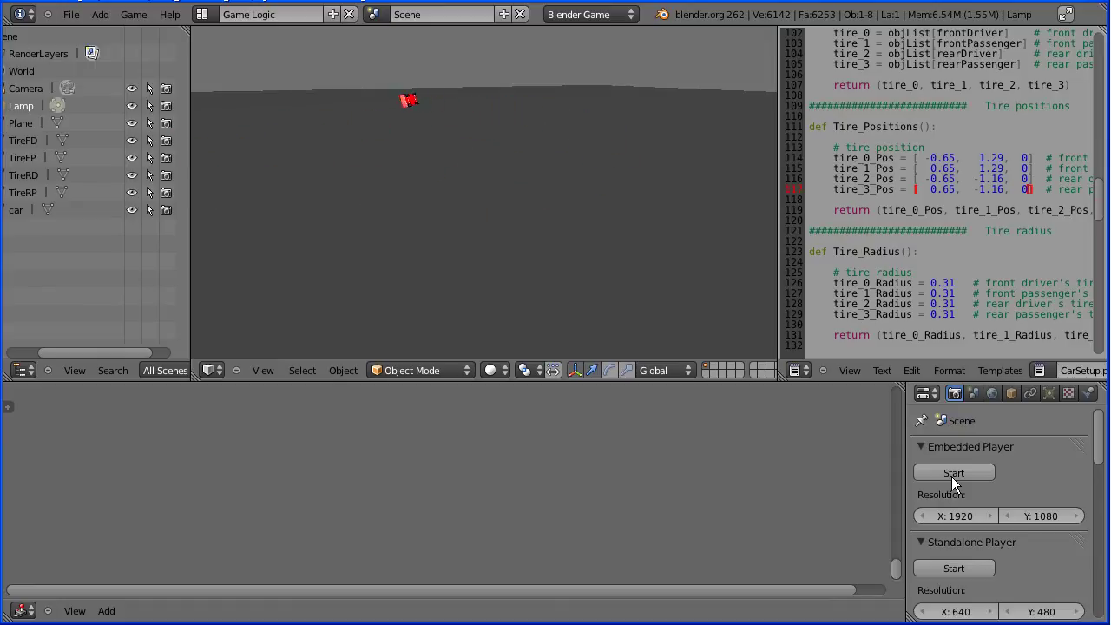
{"action": "key", "text": "Escape"}
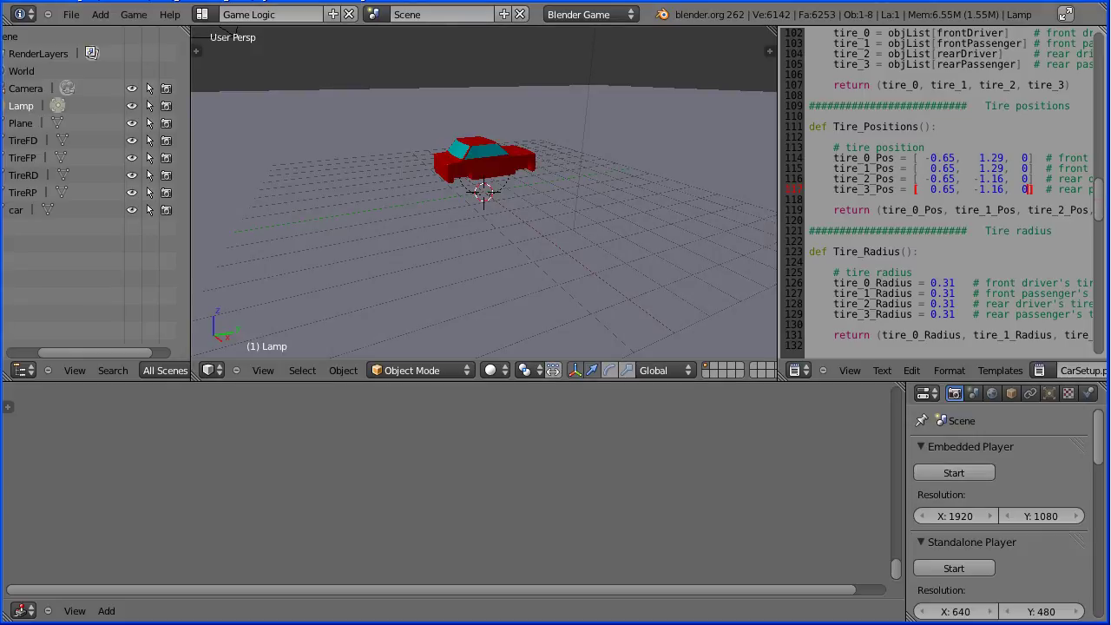
{"action": "left_click", "coordinate": [943, 471]}
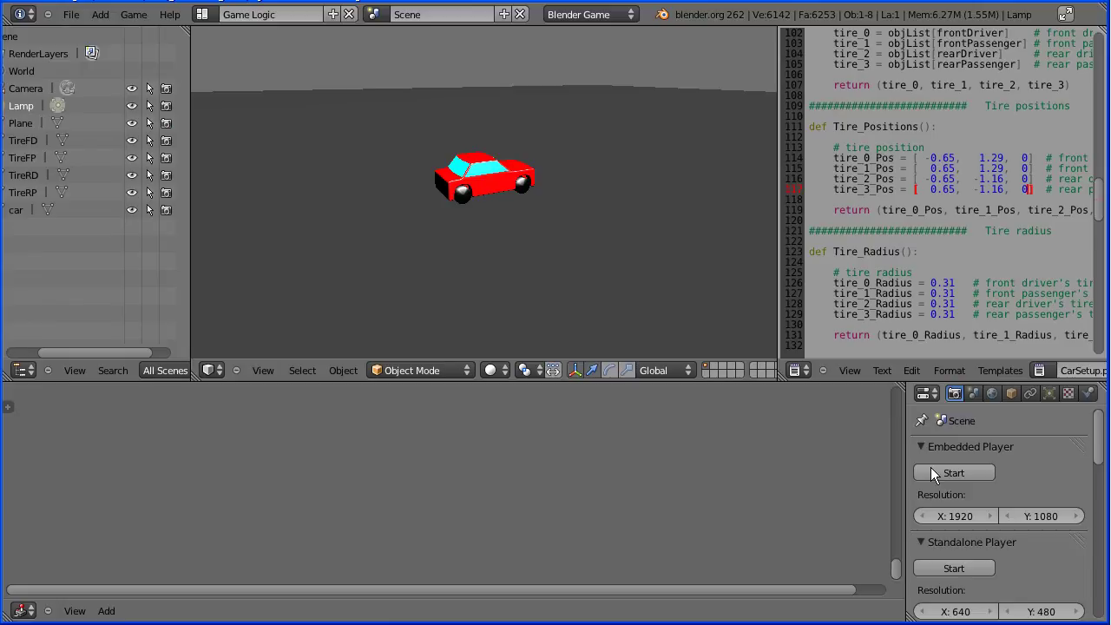